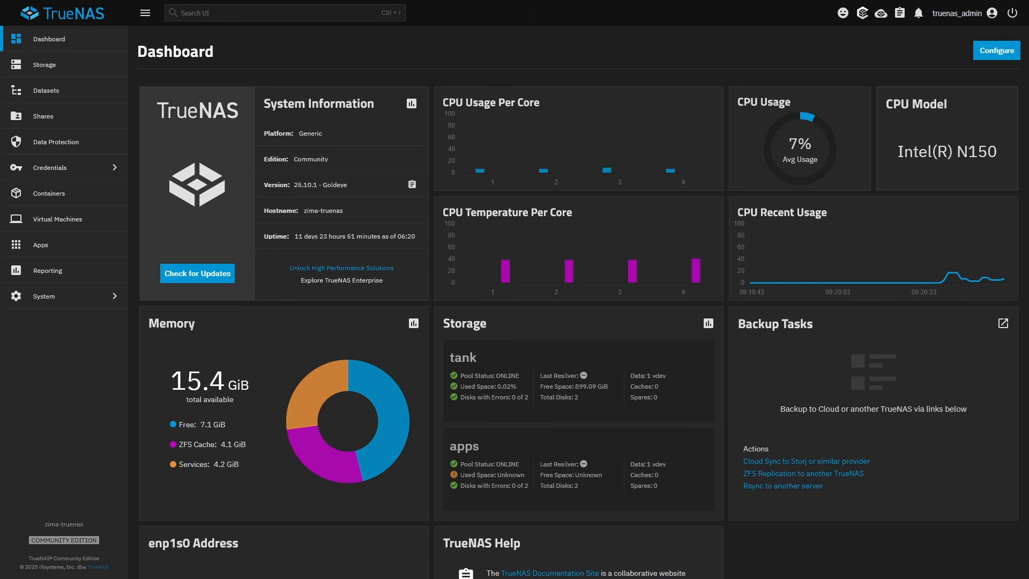
Create a new dataset named homarr under tank/configs with the Generic preset
{"action": "left_click", "coordinate": [86, 98]}
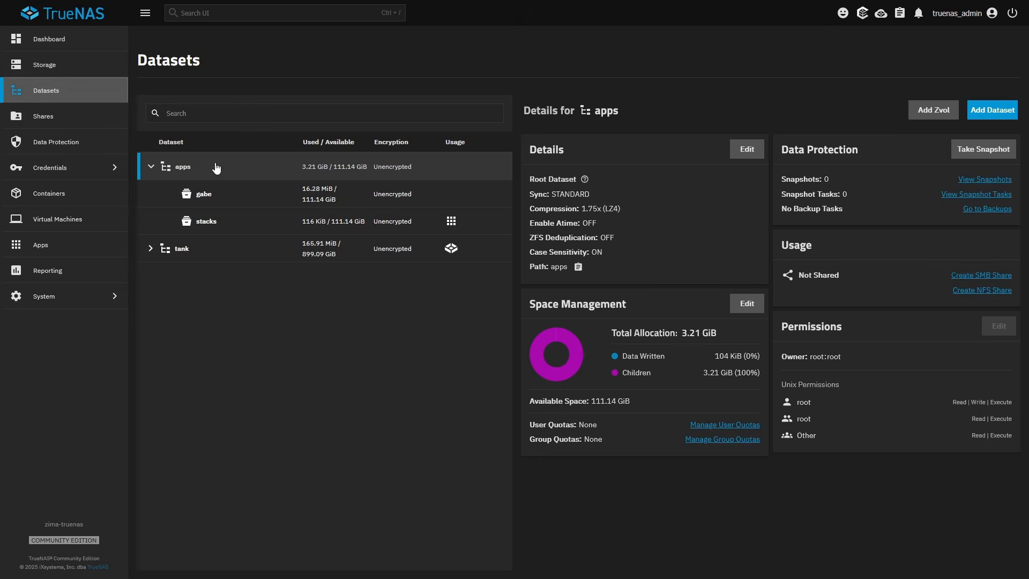
{"action": "left_click", "coordinate": [178, 249]}
{"action": "left_click", "coordinate": [199, 279]}
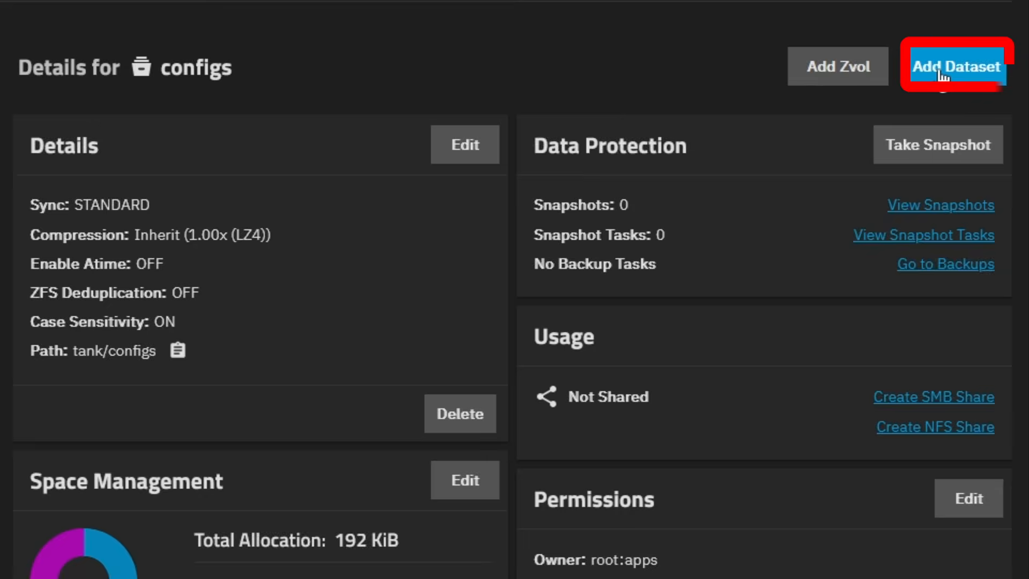
{"action": "left_click", "coordinate": [941, 70]}
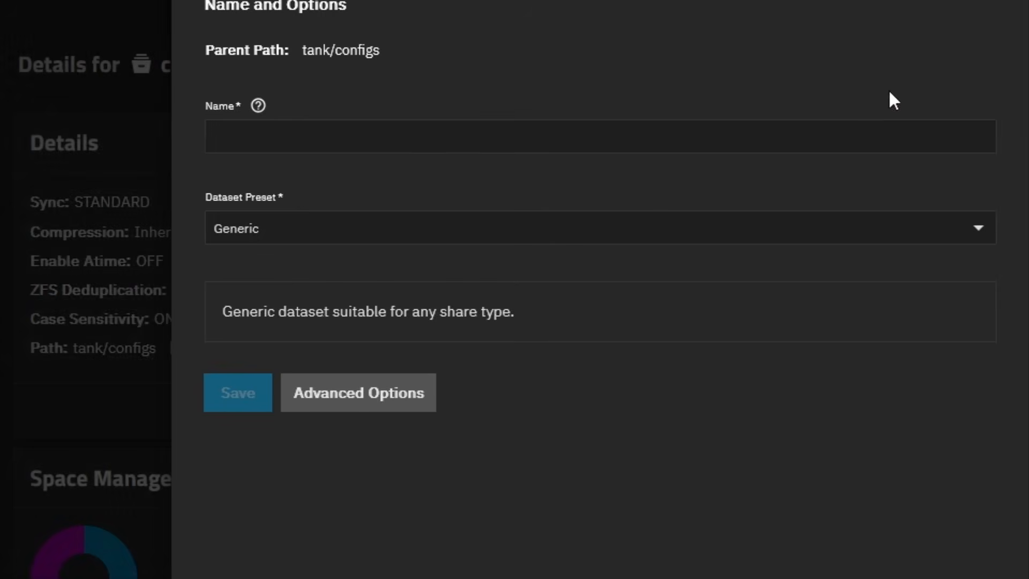
{"action": "left_click", "coordinate": [281, 138]}
{"action": "type", "text": "homarr"}
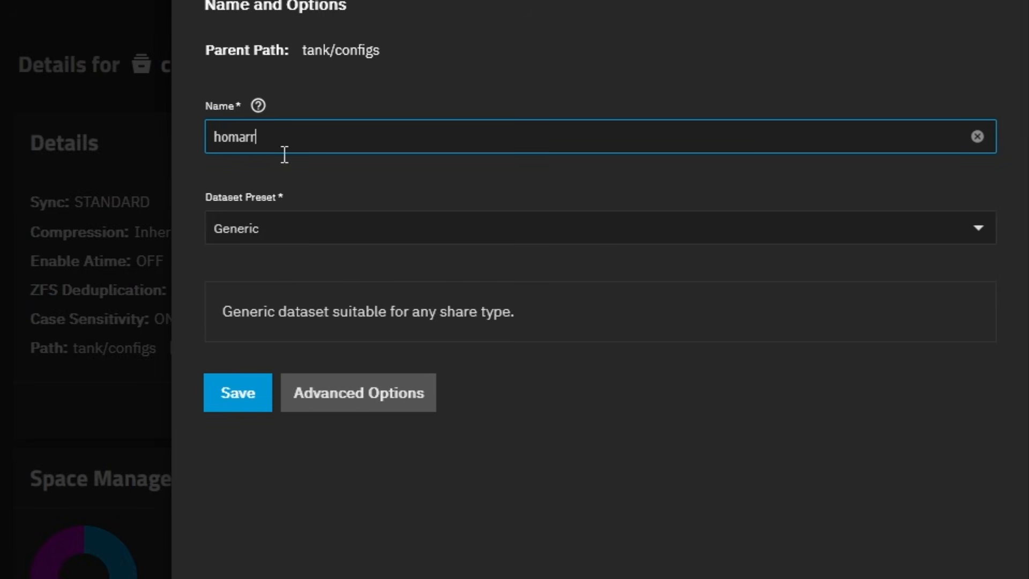
{"action": "left_click", "coordinate": [248, 392]}
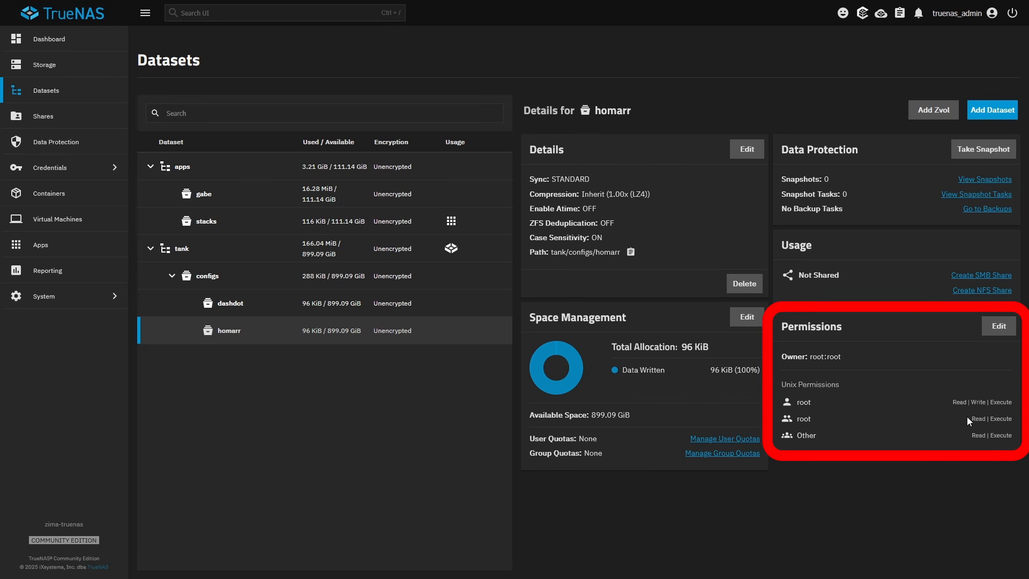
Edit homarr's Unix permissions: group apps with apply group, group write enabled, all Other access removed, and save
{"action": "left_click", "coordinate": [999, 326]}
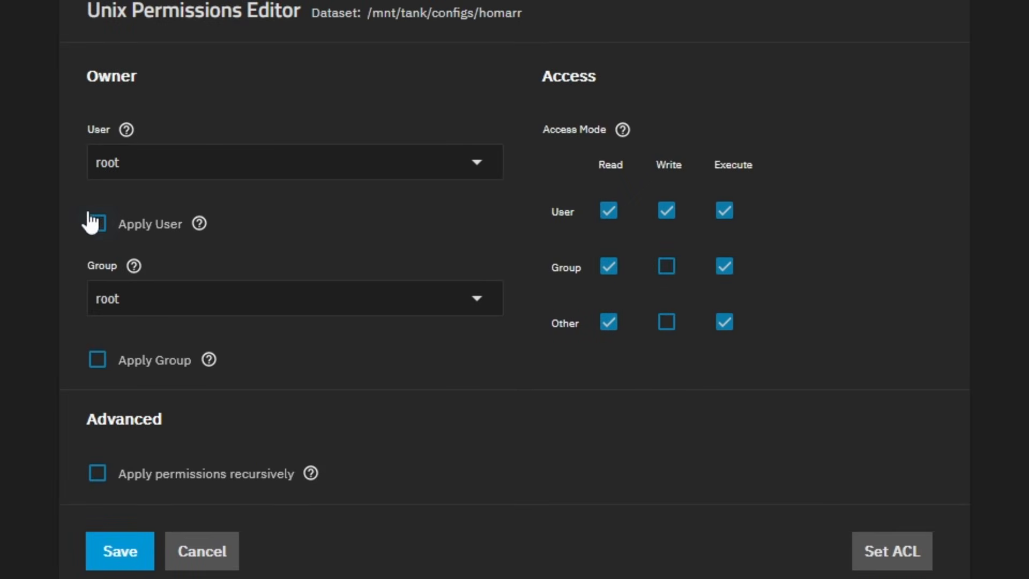
{"action": "left_click", "coordinate": [136, 301]}
{"action": "type", "text": "apps"}
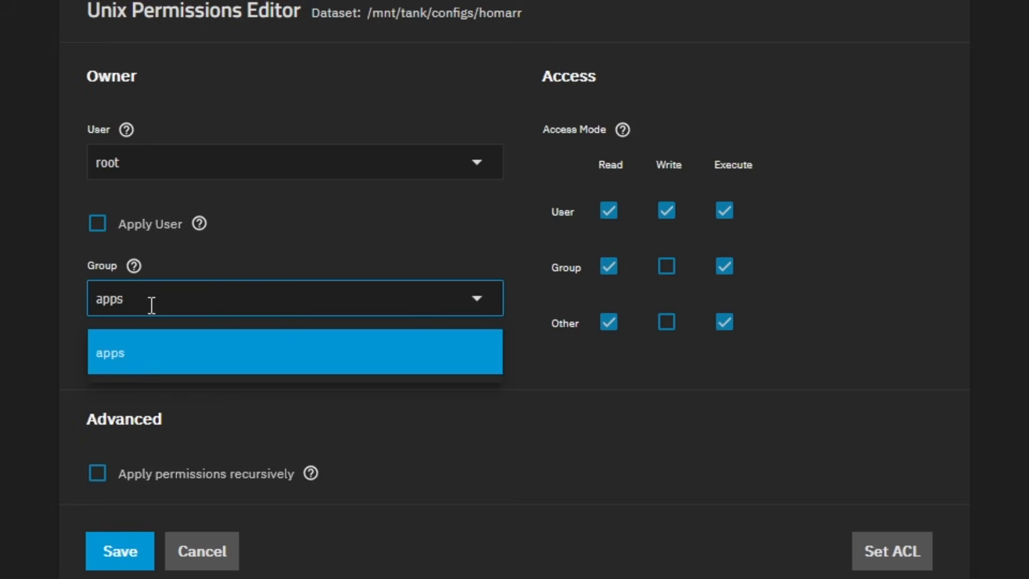
{"action": "left_click", "coordinate": [187, 364]}
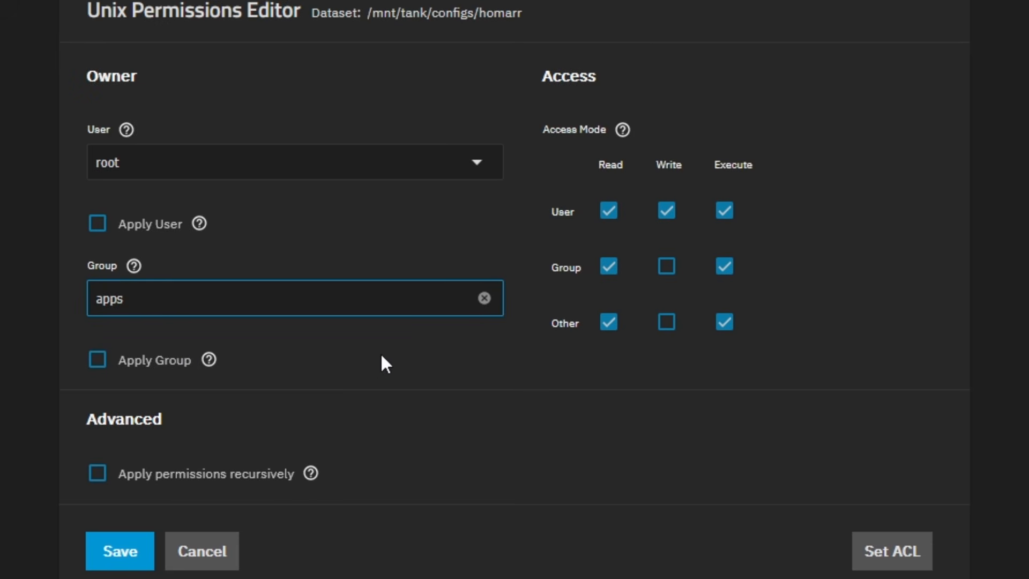
{"action": "left_click", "coordinate": [667, 267]}
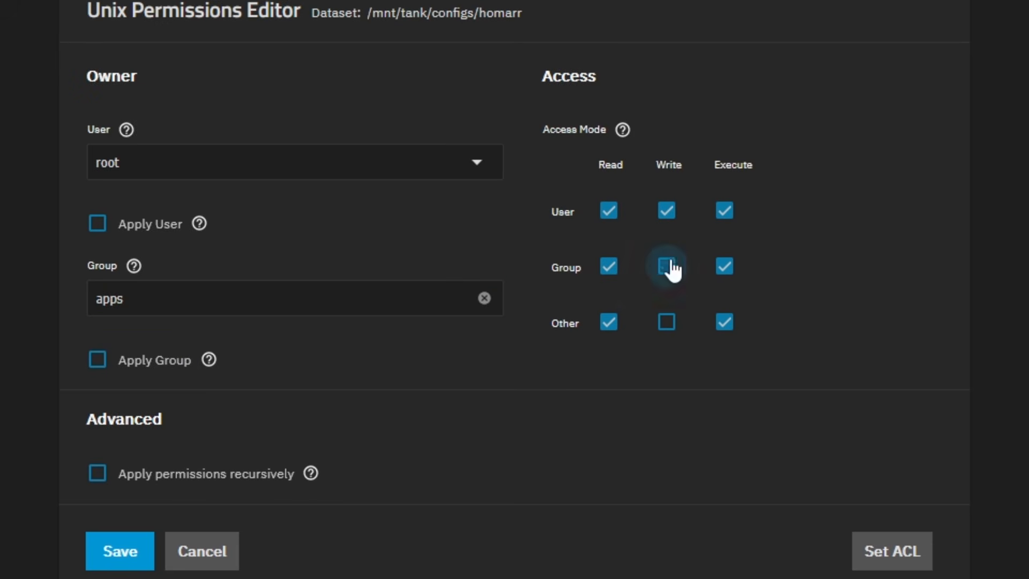
{"action": "left_click", "coordinate": [609, 332]}
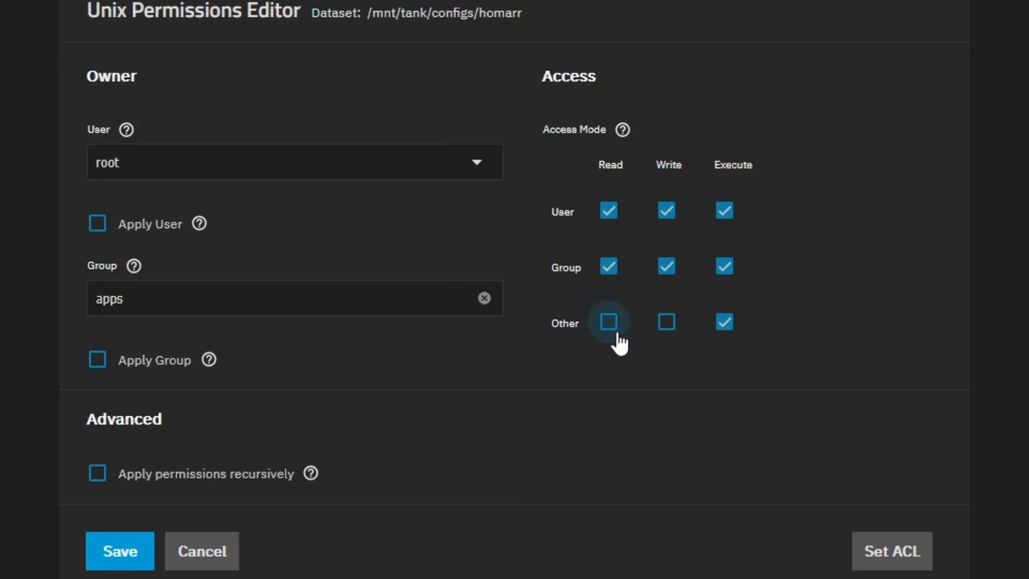
{"action": "left_click", "coordinate": [725, 332]}
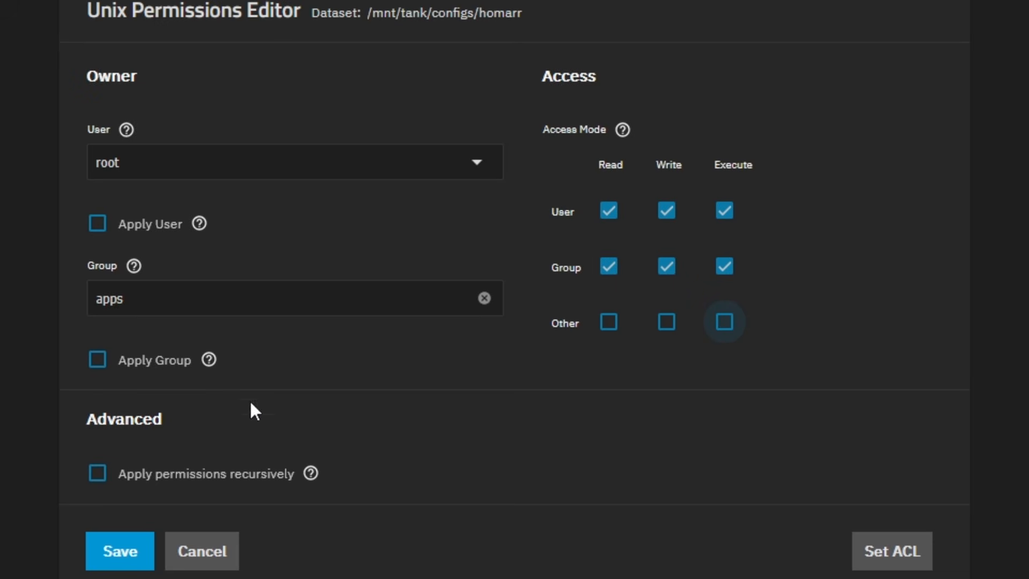
{"action": "left_click", "coordinate": [102, 360]}
{"action": "left_click", "coordinate": [123, 552]}
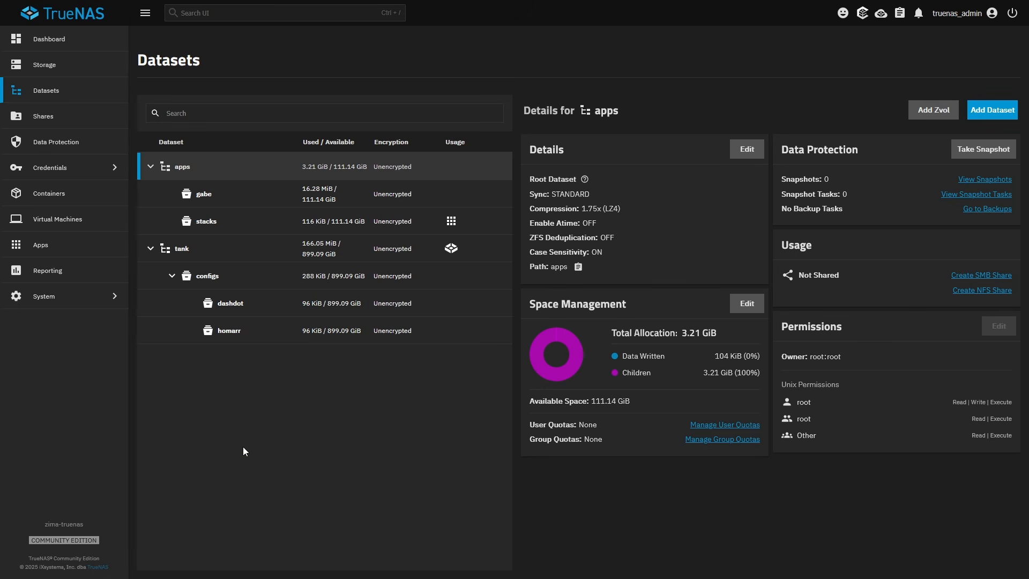
Search the app catalog for homarr and open the Homarr install form
{"action": "left_click", "coordinate": [93, 244]}
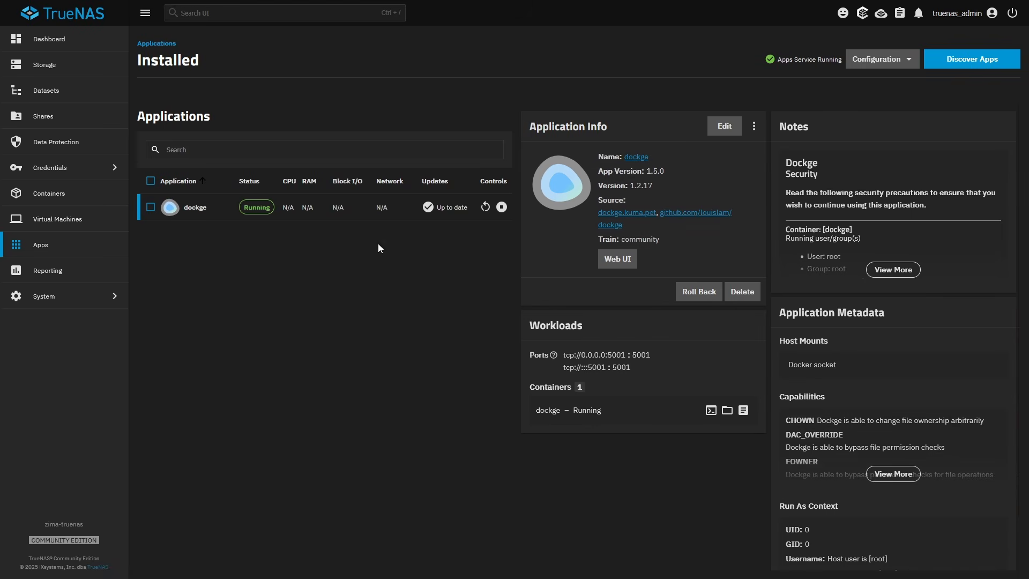
{"action": "left_click", "coordinate": [954, 61]}
{"action": "left_click", "coordinate": [197, 113]}
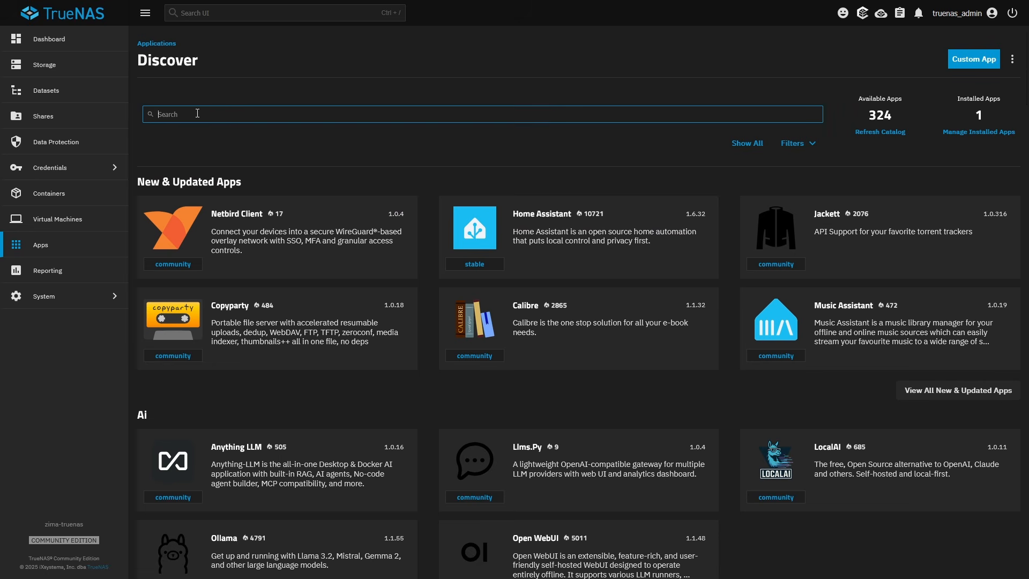
{"action": "type", "text": "homarr"}
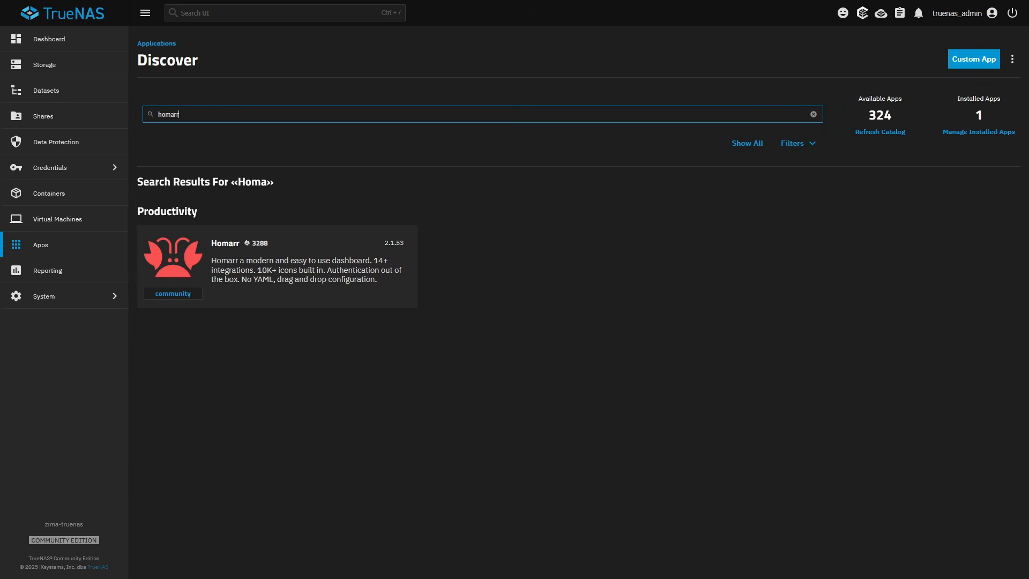
{"action": "left_click", "coordinate": [268, 284]}
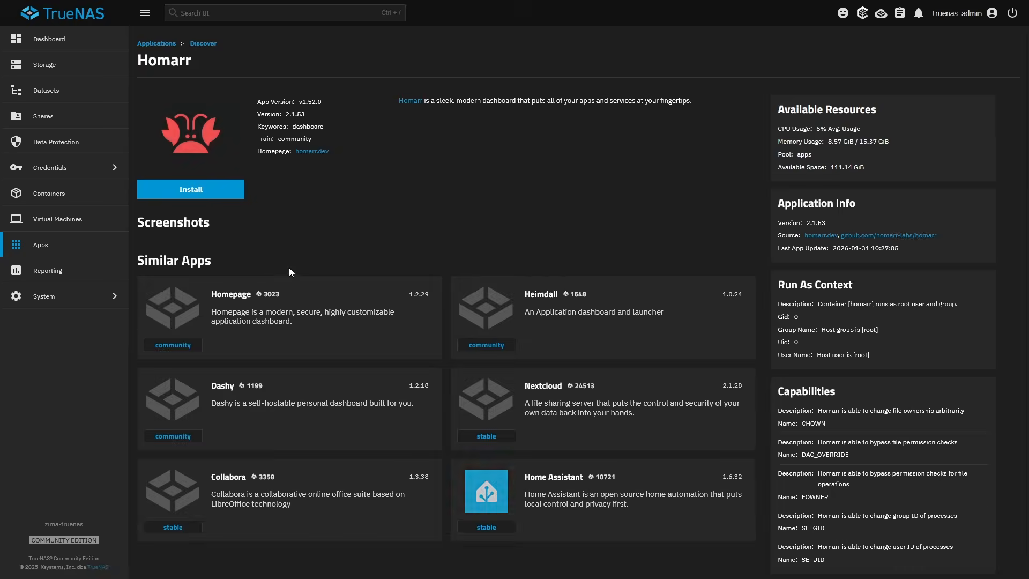
{"action": "left_click", "coordinate": [229, 190]}
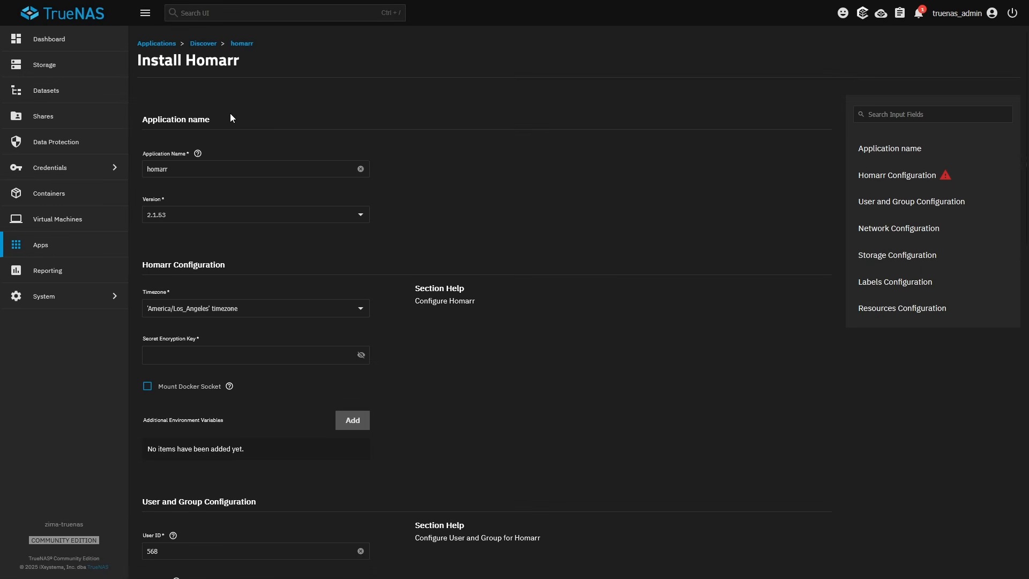
Look up the Homarr page in the Servers@Home Wiki and view its TrueNAS deployment instructions
{"action": "scroll", "coordinate": [230, 114], "scroll_direction": "down", "scroll_amount": 2}
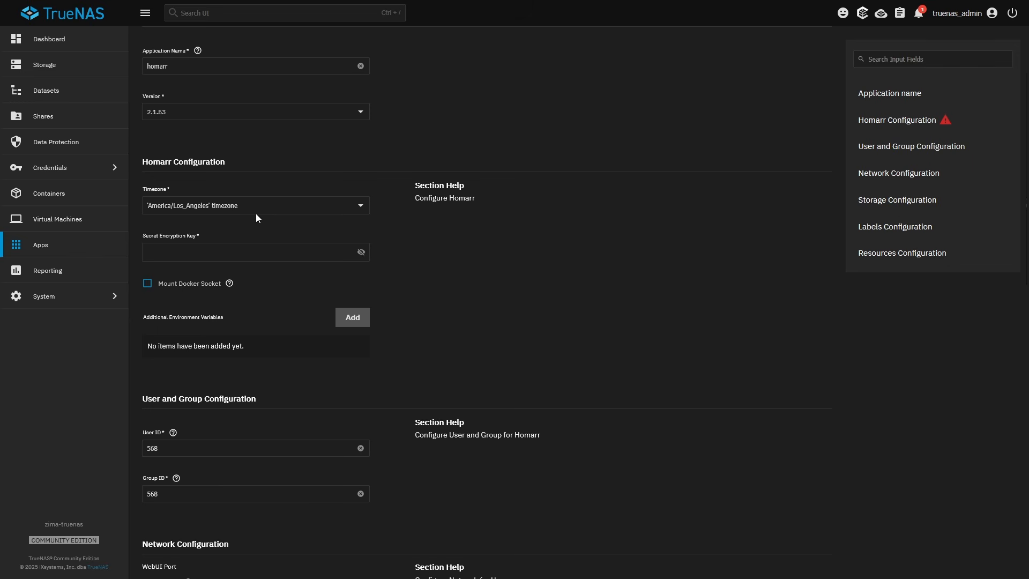
{"action": "scroll", "coordinate": [186, 239], "scroll_direction": "down", "scroll_amount": 1}
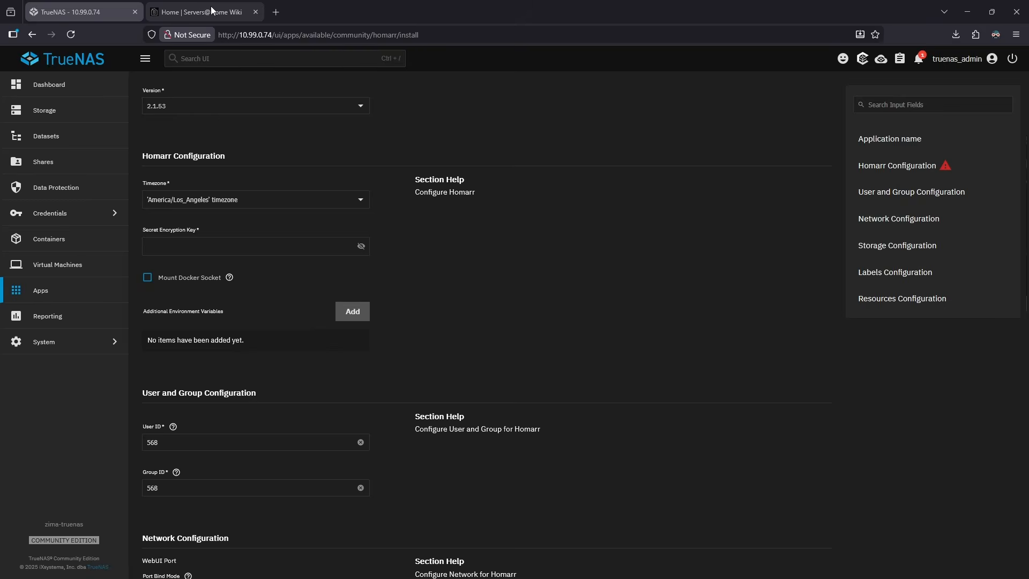
{"action": "left_click", "coordinate": [210, 10]}
{"action": "left_click", "coordinate": [407, 22]}
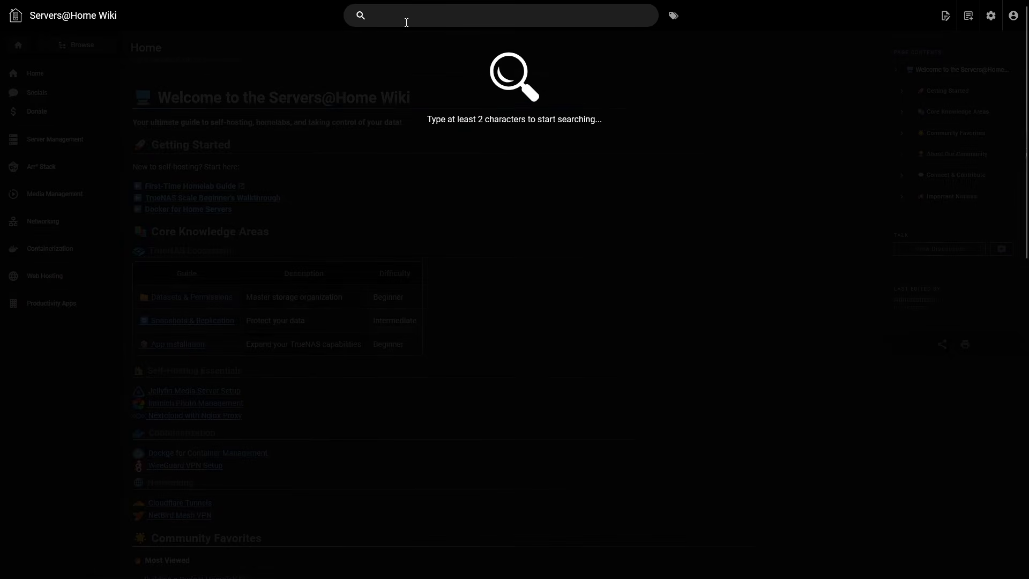
{"action": "type", "text": "homarr"}
{"action": "key", "text": "Return"}
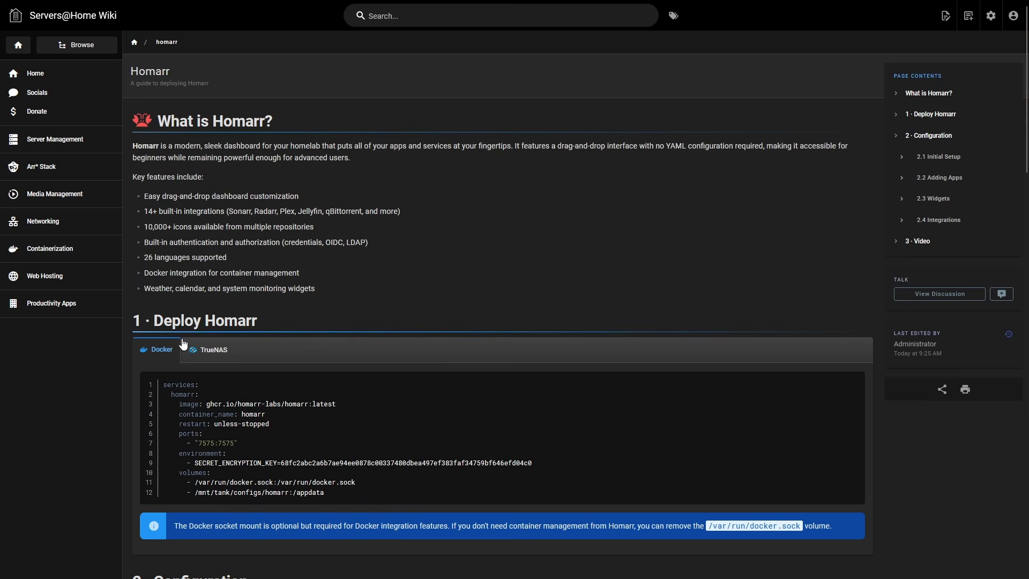
{"action": "scroll", "coordinate": [198, 292], "scroll_direction": "down", "scroll_amount": 3}
{"action": "left_click", "coordinate": [212, 195]}
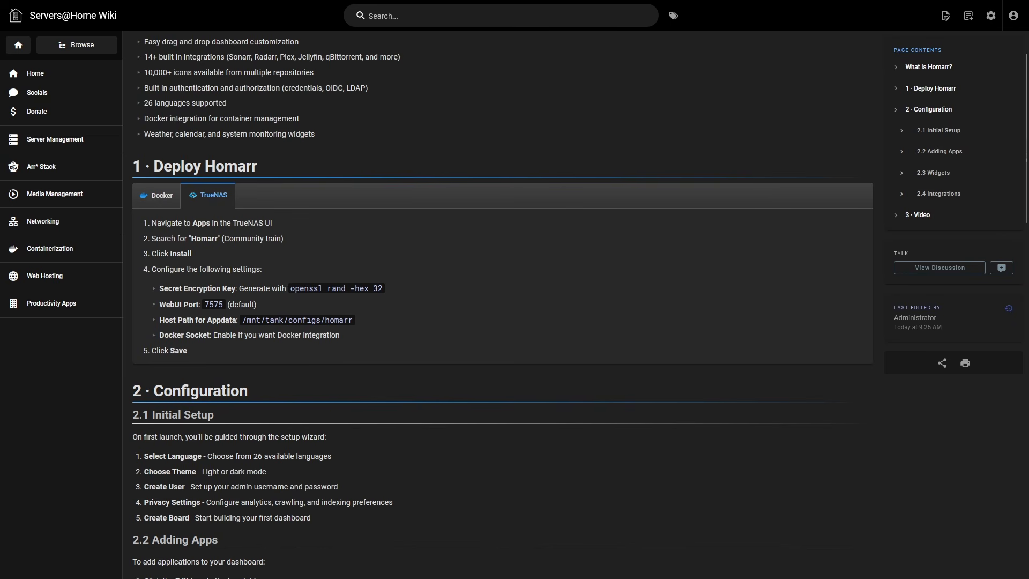
Copy the command openssl rand -hex 32 from the wiki's encryption key instruction
{"action": "left_click_drag", "start_coordinate": [289, 289], "coordinate": [382, 290]}
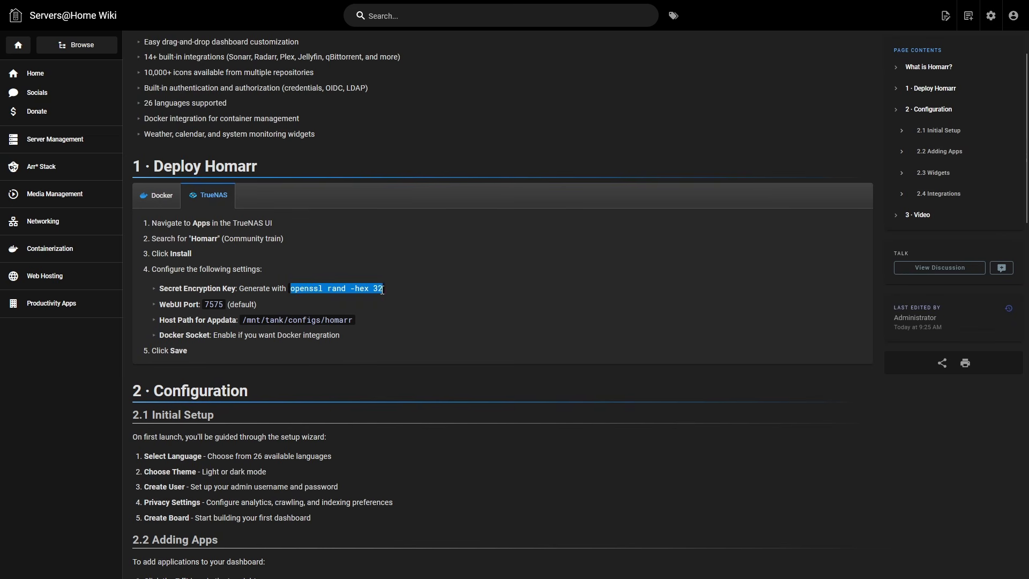
{"action": "right_click", "coordinate": [374, 289]}
{"action": "left_click", "coordinate": [392, 303]}
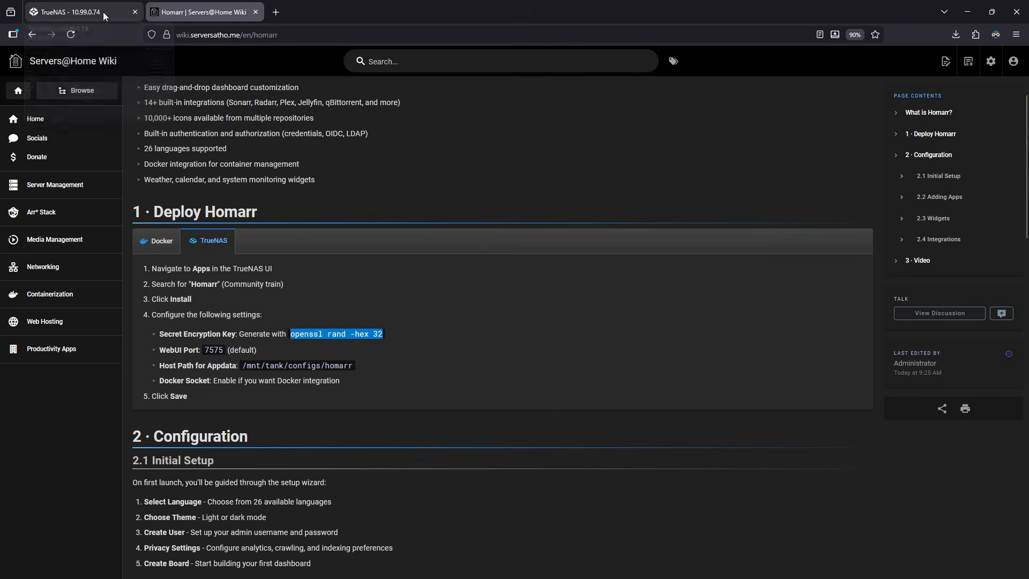
Duplicate the TrueNAS tab, open the system Shell there, and enlarge its font size
{"action": "right_click", "coordinate": [103, 12]}
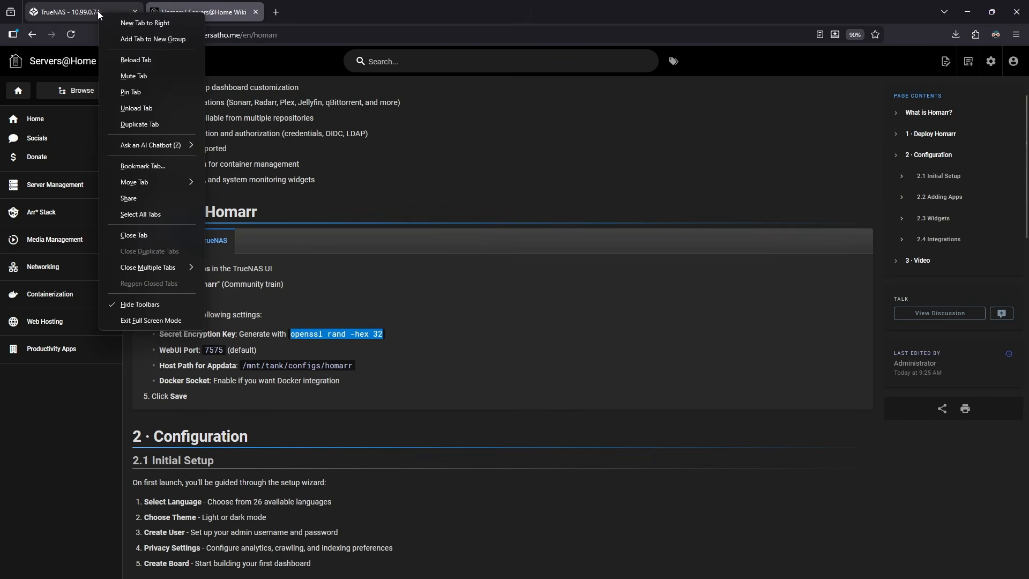
{"action": "left_click", "coordinate": [146, 123]}
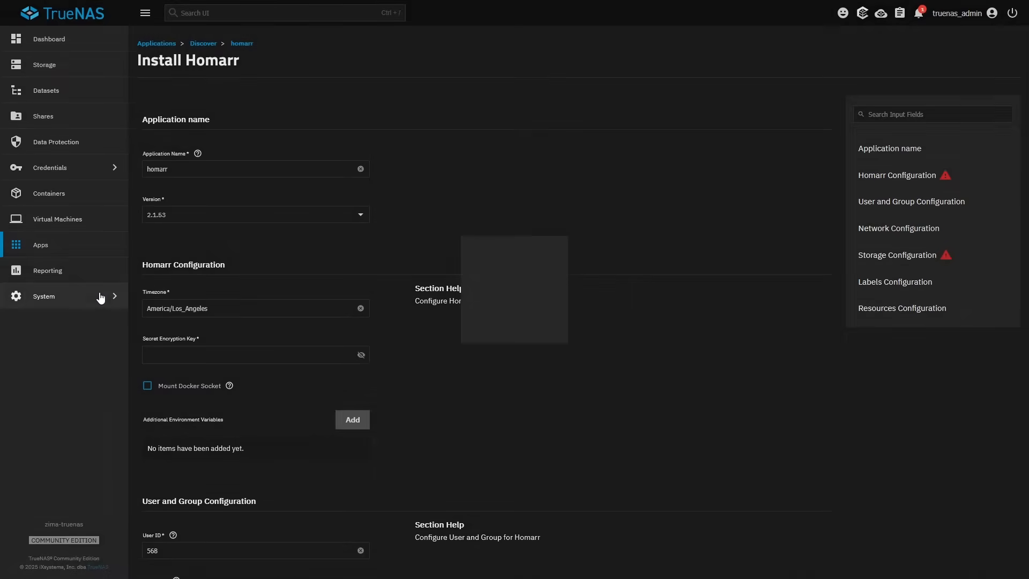
{"action": "left_click", "coordinate": [100, 296]}
{"action": "left_click", "coordinate": [179, 198]}
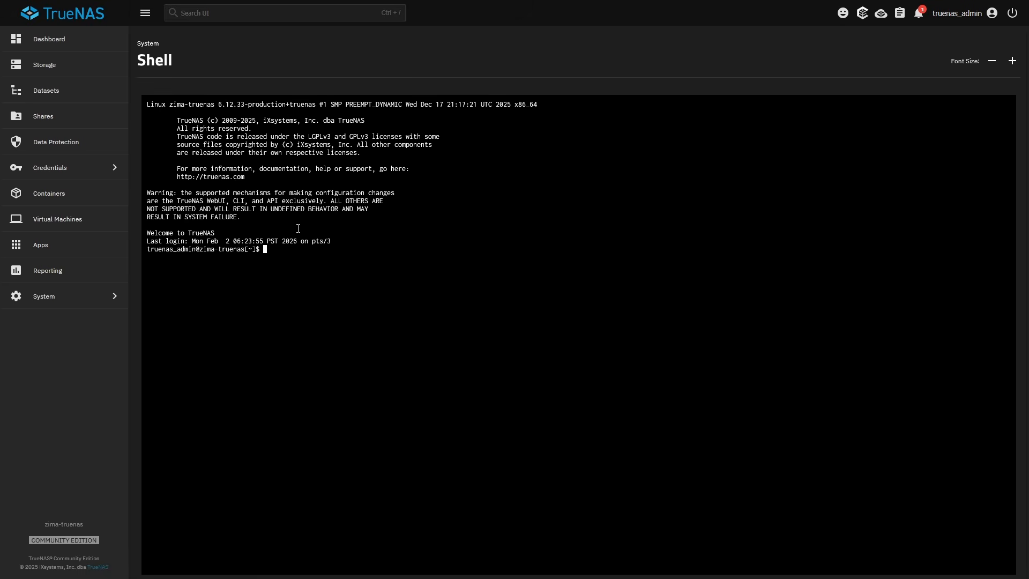
{"action": "left_click", "coordinate": [1013, 61]}
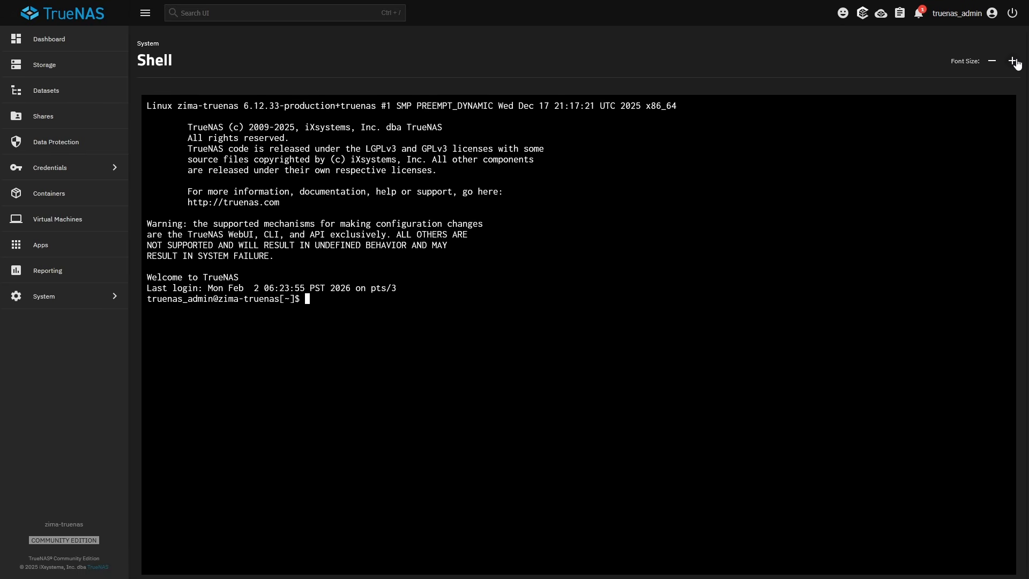
Run openssl rand -hex 32 in the shell and copy the generated hex key
{"action": "key", "text": "ctrl+v"}
{"action": "key", "text": "Return"}
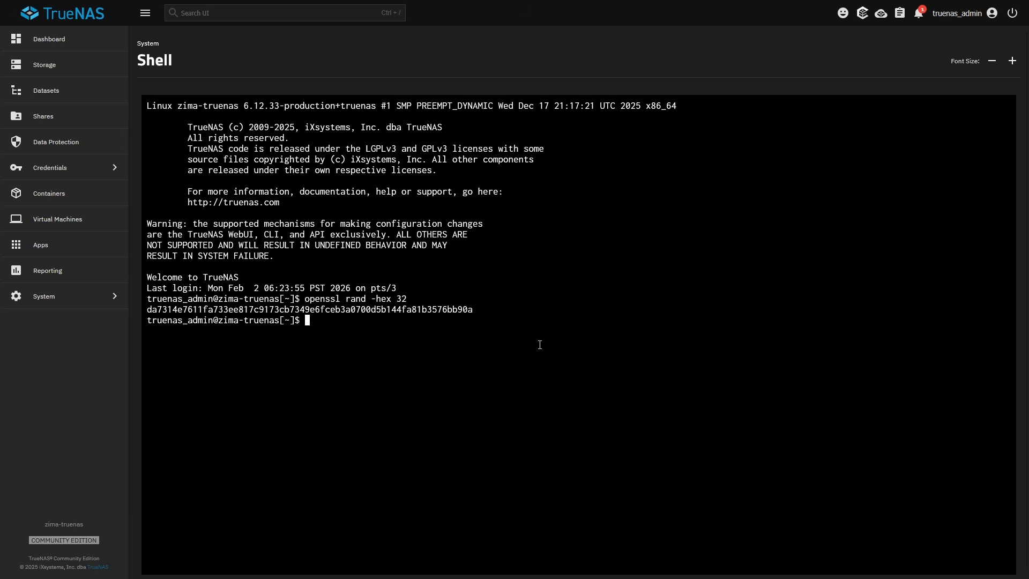
{"action": "double_click", "coordinate": [368, 309]}
{"action": "right_click", "coordinate": [369, 309]}
{"action": "left_click", "coordinate": [395, 356]}
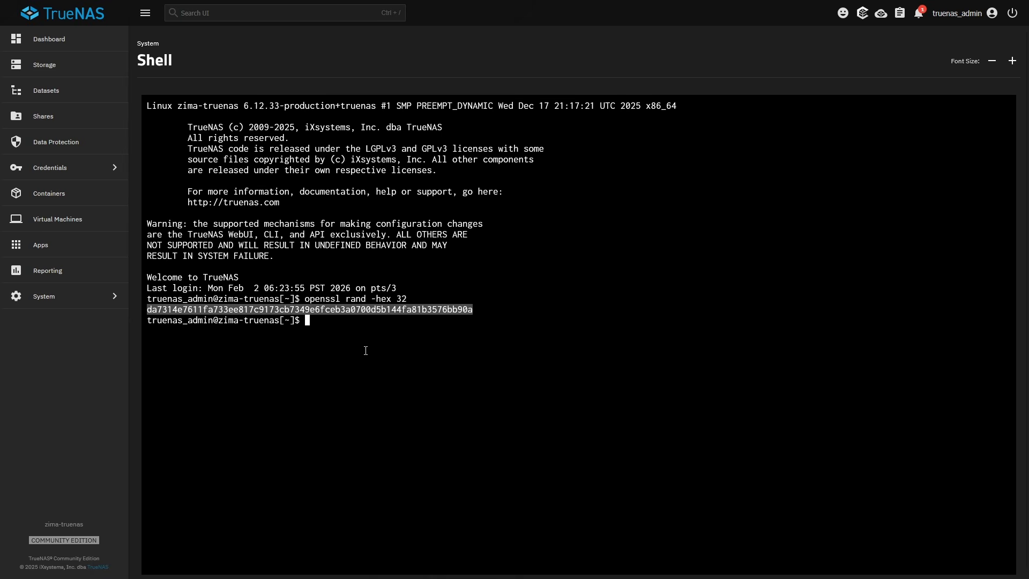
Return to the Homarr install form, paste the key as Secret Encryption Key, and enable Mount Docker Socket
{"action": "mouse_move", "coordinate": [168, 10]}
{"action": "left_click", "coordinate": [206, 11]}
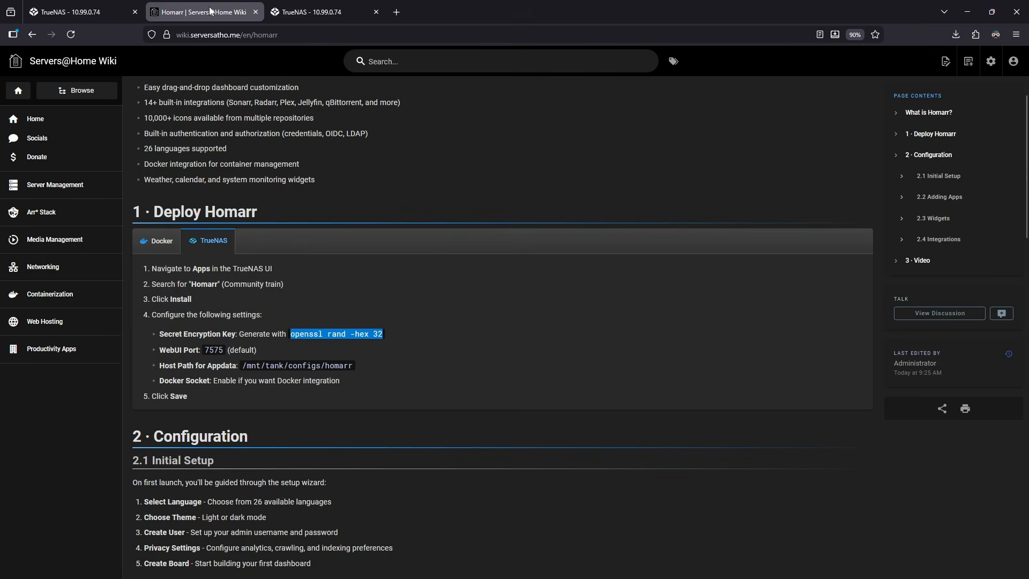
{"action": "left_click", "coordinate": [69, 11]}
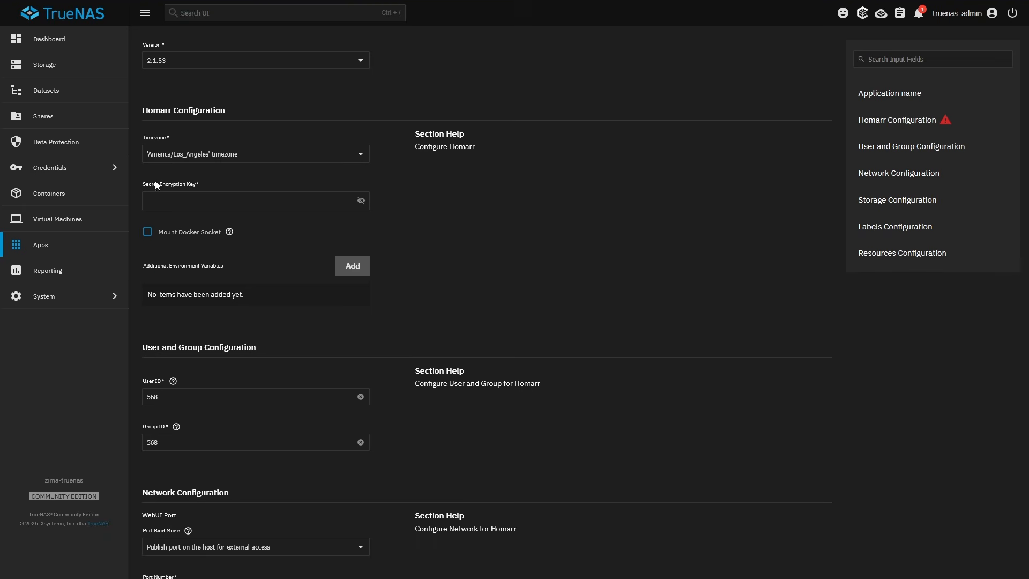
{"action": "left_click", "coordinate": [179, 208]}
{"action": "key", "text": "ctrl+v"}
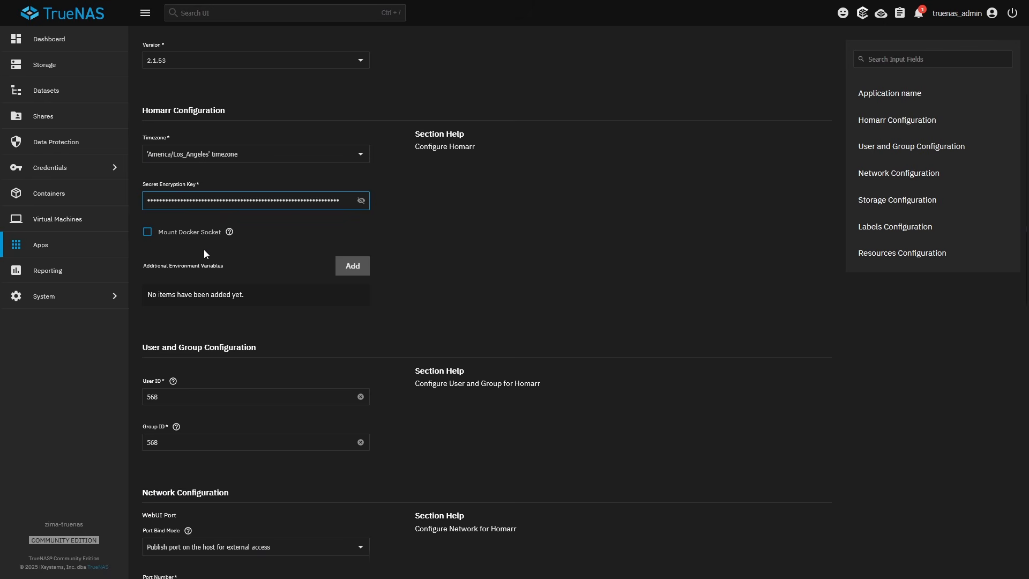
{"action": "left_click", "coordinate": [148, 234]}
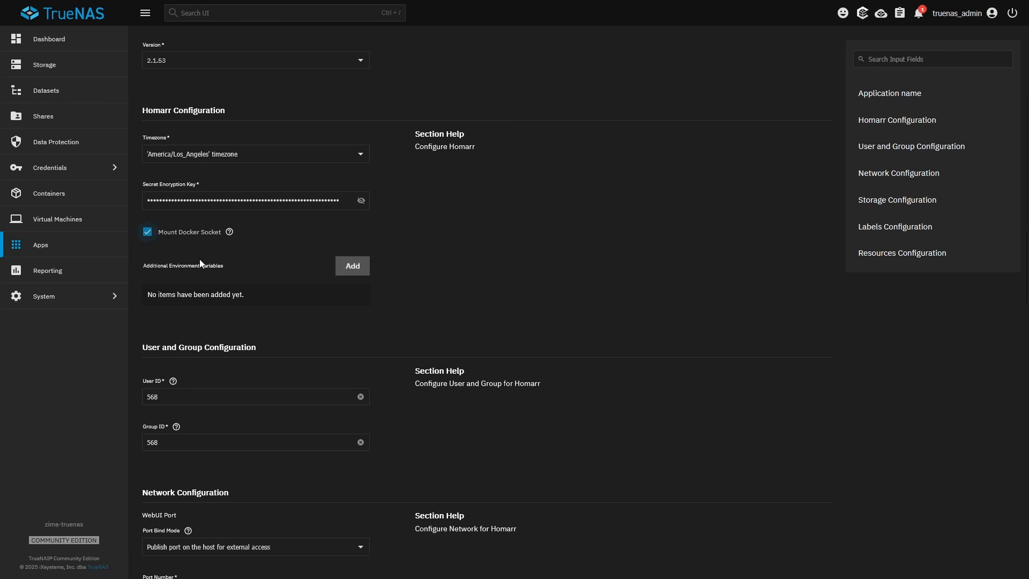
Replace the WebUI port number in the Network Configuration with a custom port
{"action": "scroll", "coordinate": [206, 253], "scroll_direction": "down", "scroll_amount": 6}
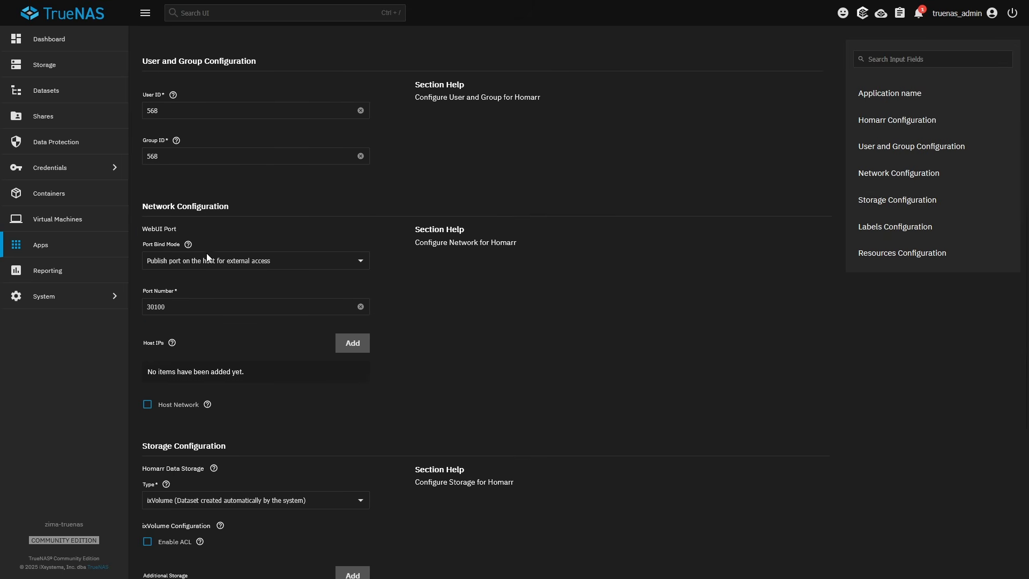
{"action": "double_click", "coordinate": [177, 287]}
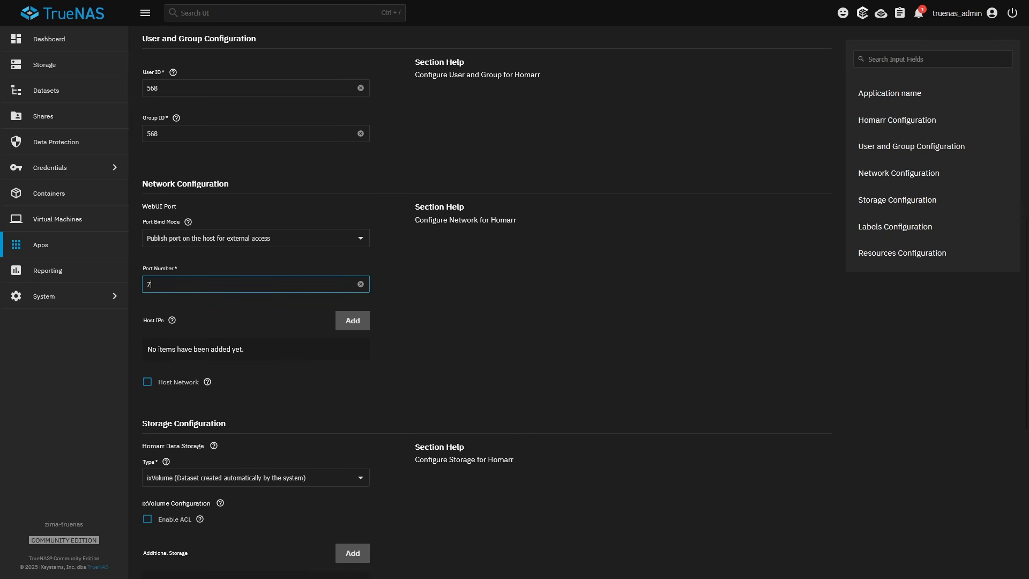
Set the Homarr data storage type to Host Path and pick /mnt/tank/configs/homarr as the host path
{"action": "scroll", "coordinate": [201, 303], "scroll_direction": "down", "scroll_amount": 7}
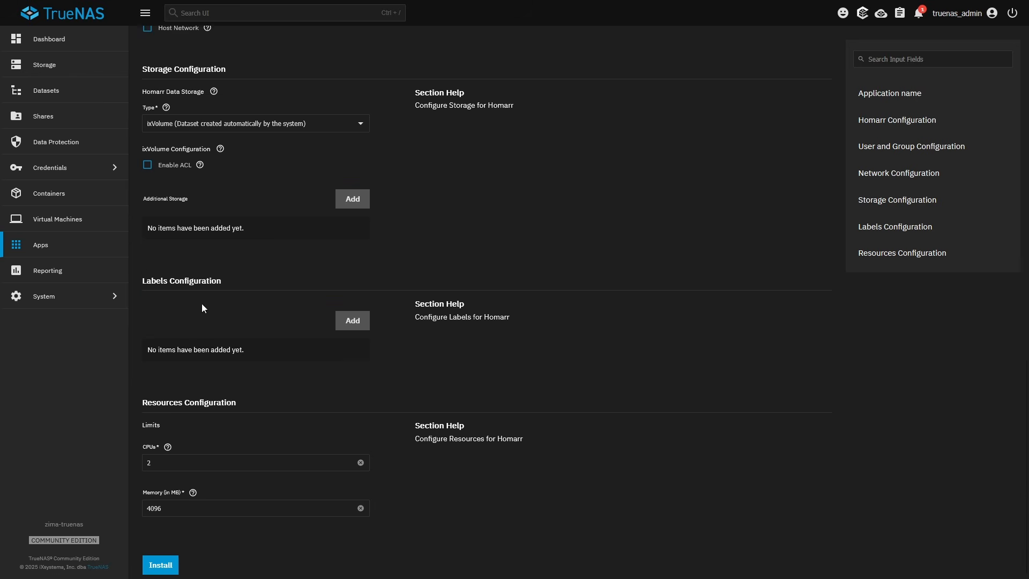
{"action": "left_click", "coordinate": [186, 121]}
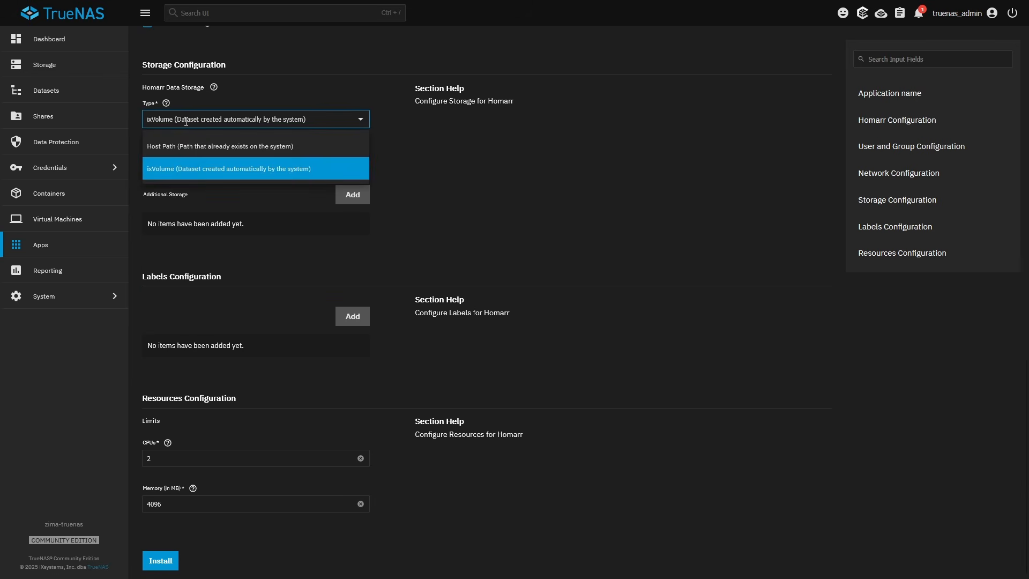
{"action": "left_click", "coordinate": [223, 140]}
{"action": "left_click", "coordinate": [158, 229]}
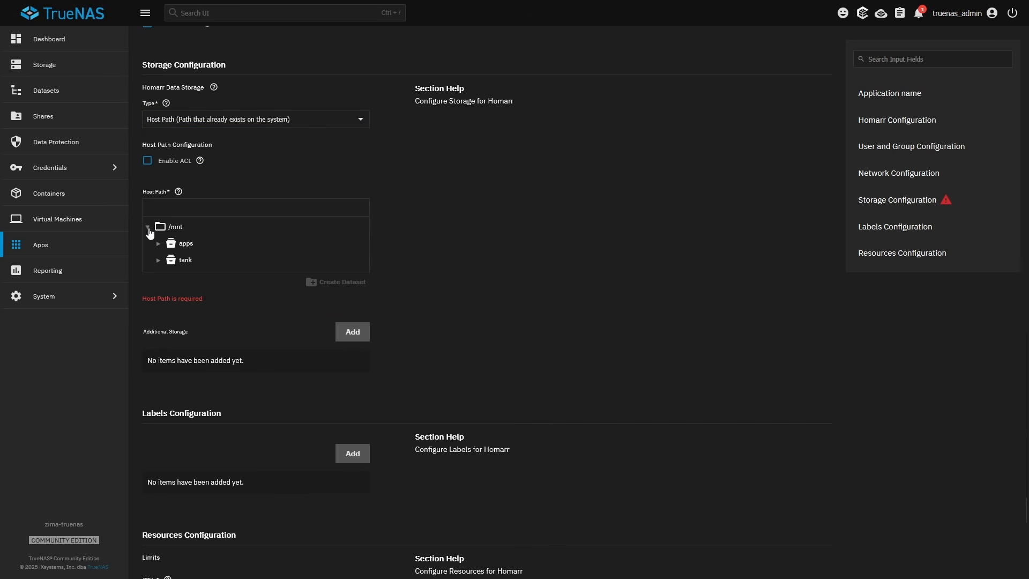
{"action": "left_click", "coordinate": [158, 260]}
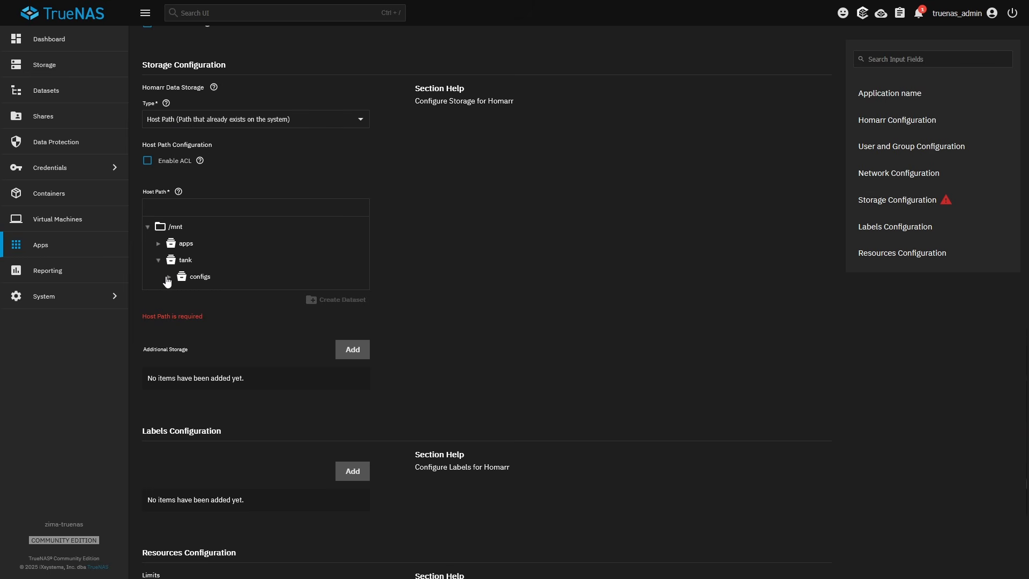
{"action": "left_click", "coordinate": [167, 277]}
{"action": "left_click", "coordinate": [265, 310]}
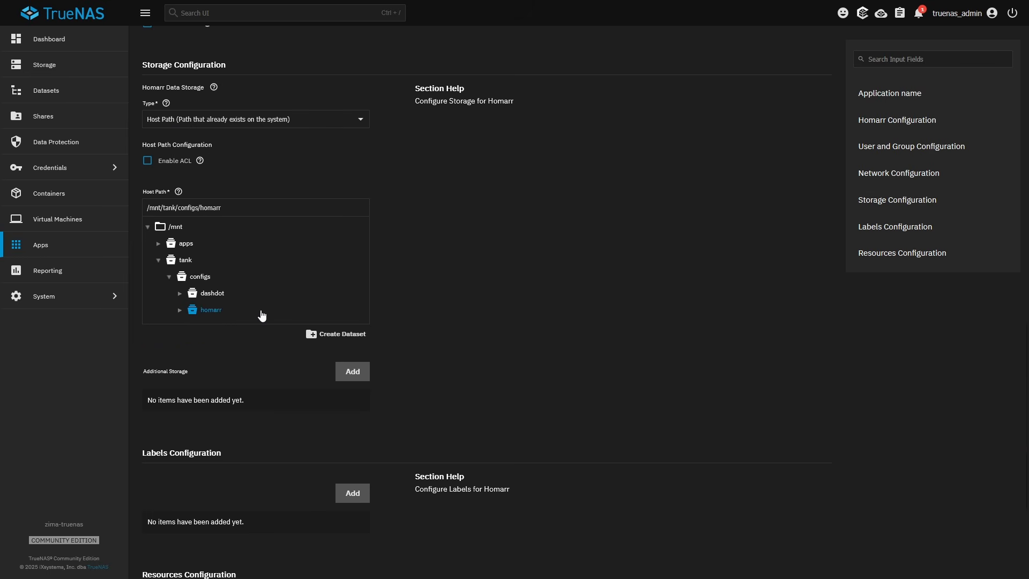
Install the Homarr app with the configured settings
{"action": "scroll", "coordinate": [242, 306], "scroll_direction": "down", "scroll_amount": 3}
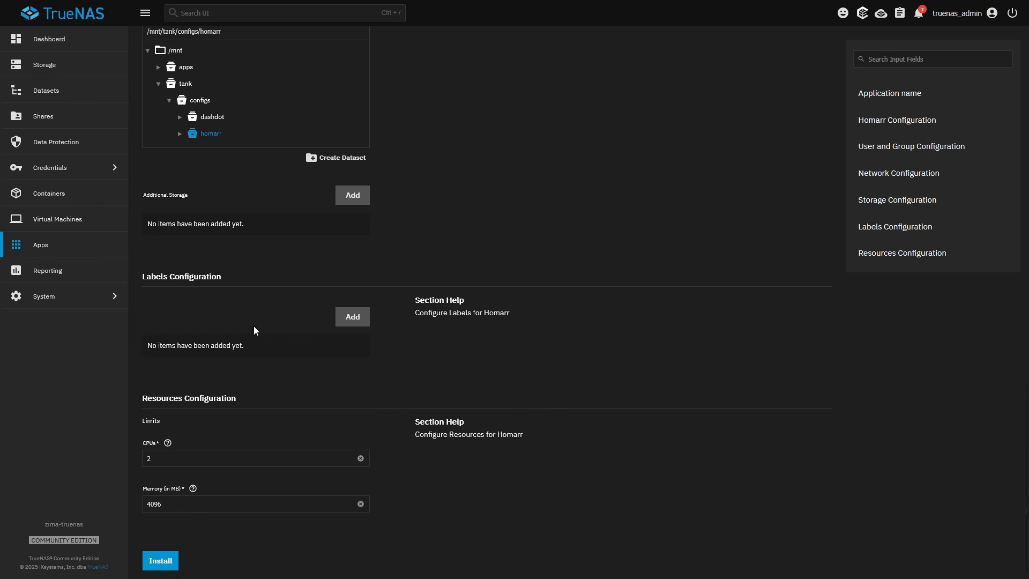
{"action": "left_click", "coordinate": [155, 567]}
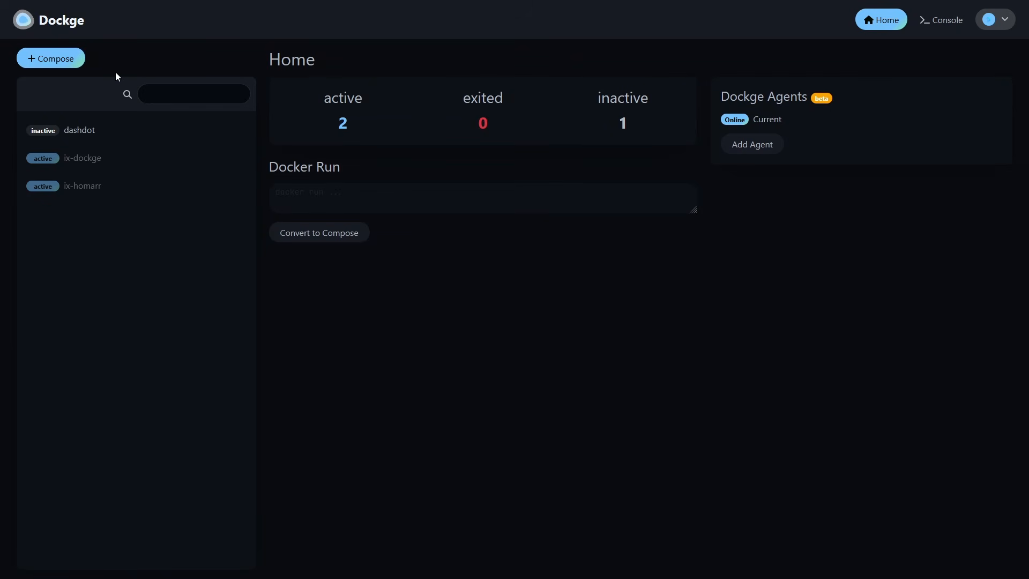
In Dockge, start a new compose stack named homarr and clear its default compose YAML
{"action": "left_click", "coordinate": [56, 64]}
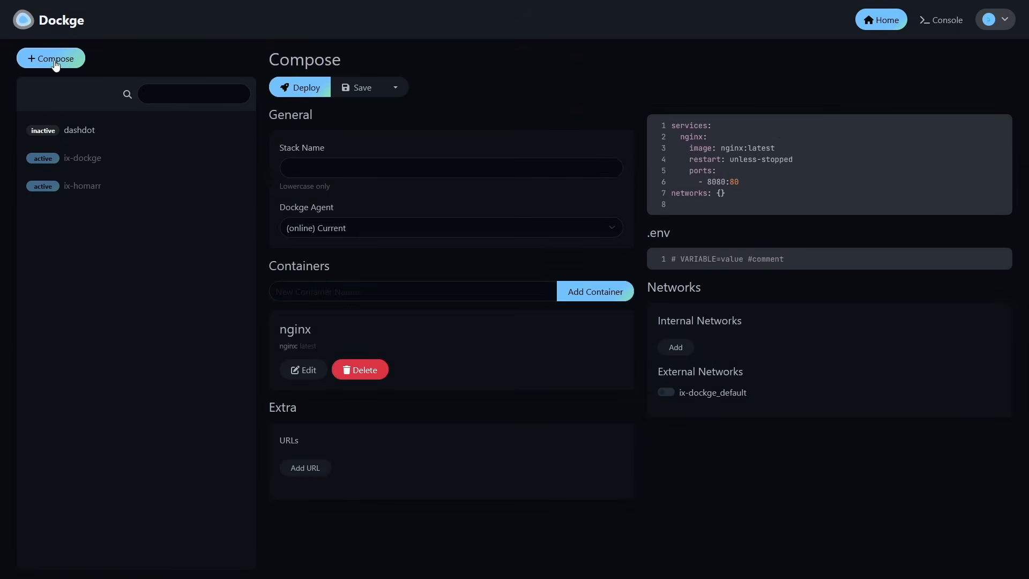
{"action": "left_click", "coordinate": [348, 169]}
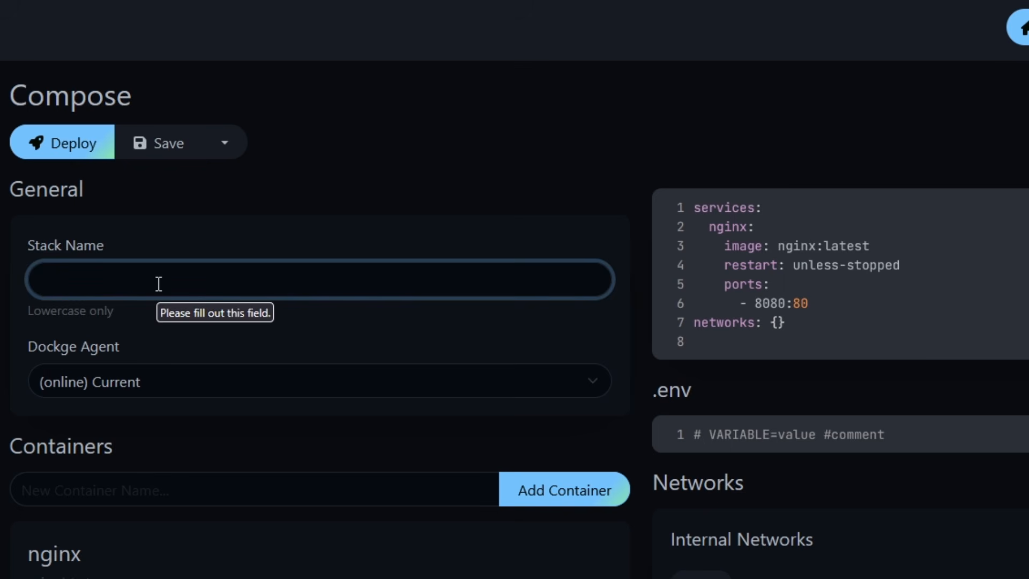
{"action": "type", "text": "homarr"}
{"action": "left_click", "coordinate": [803, 320]}
{"action": "key", "text": "ctrl+a"}
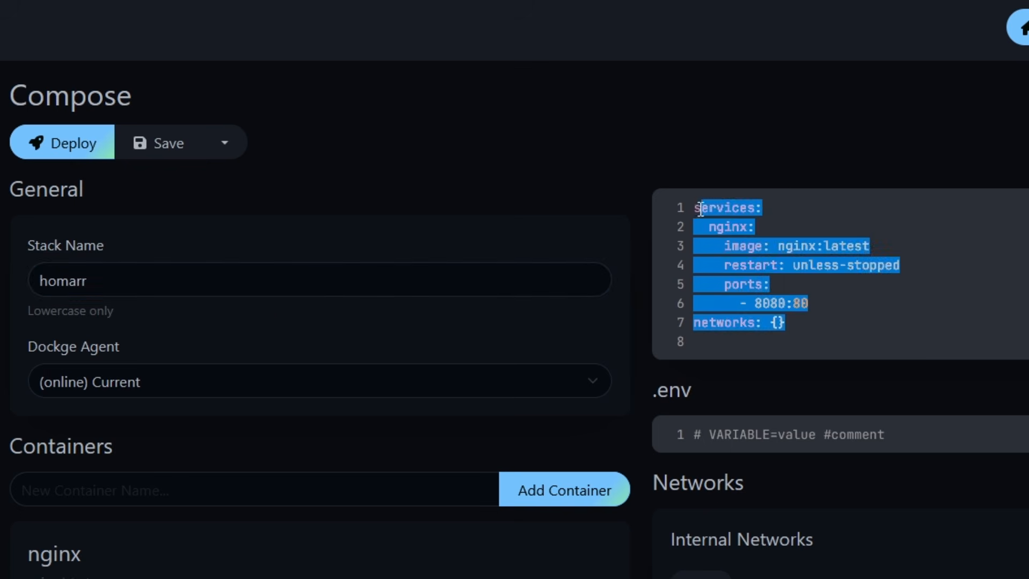
{"action": "key", "text": "Delete"}
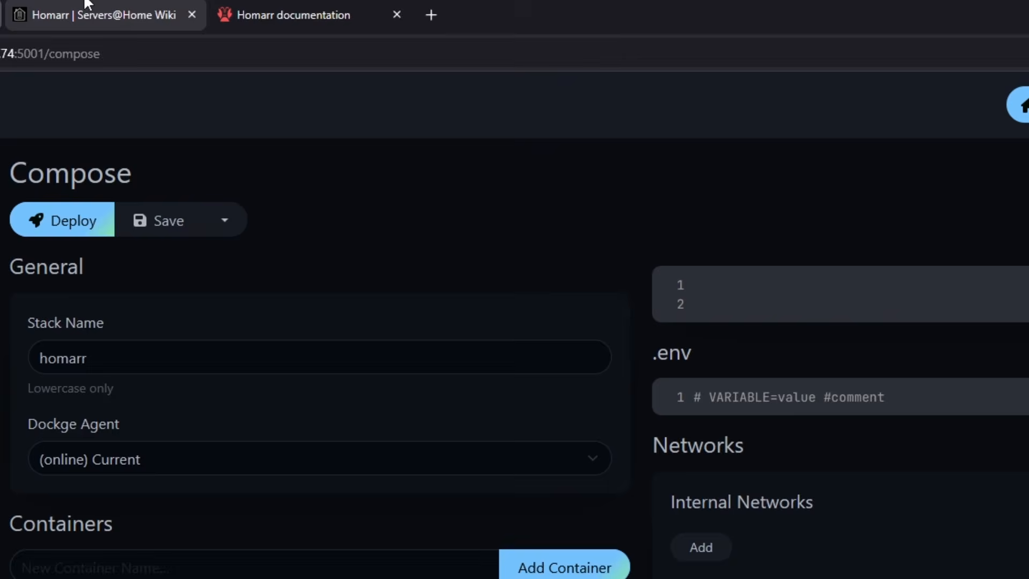
Copy the Docker compose YAML from the wiki's Docker tab and paste it into the stack's compose editor
{"action": "left_click", "coordinate": [88, 5]}
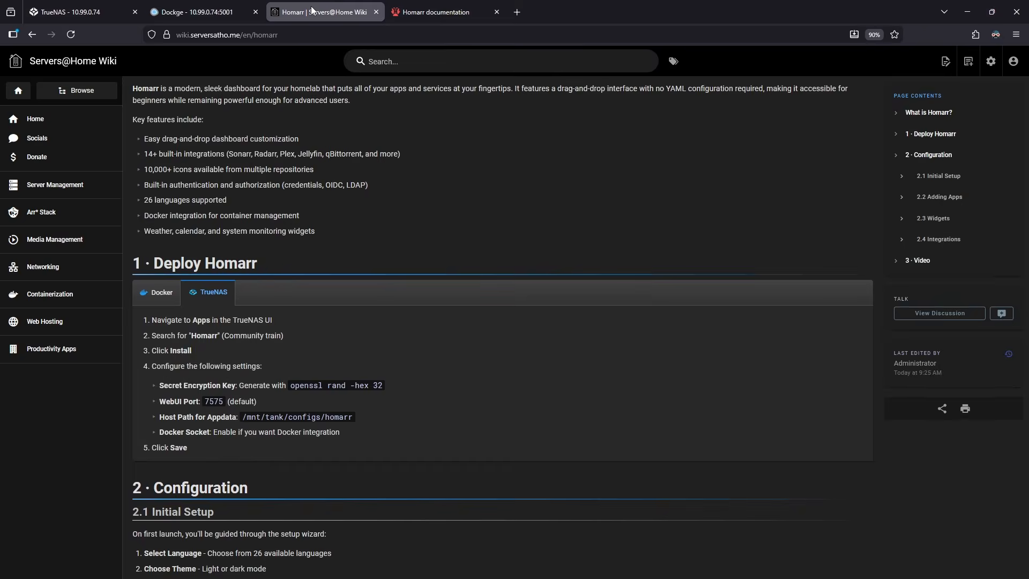
{"action": "left_click", "coordinate": [184, 272]}
{"action": "mouse_move", "coordinate": [775, 330]}
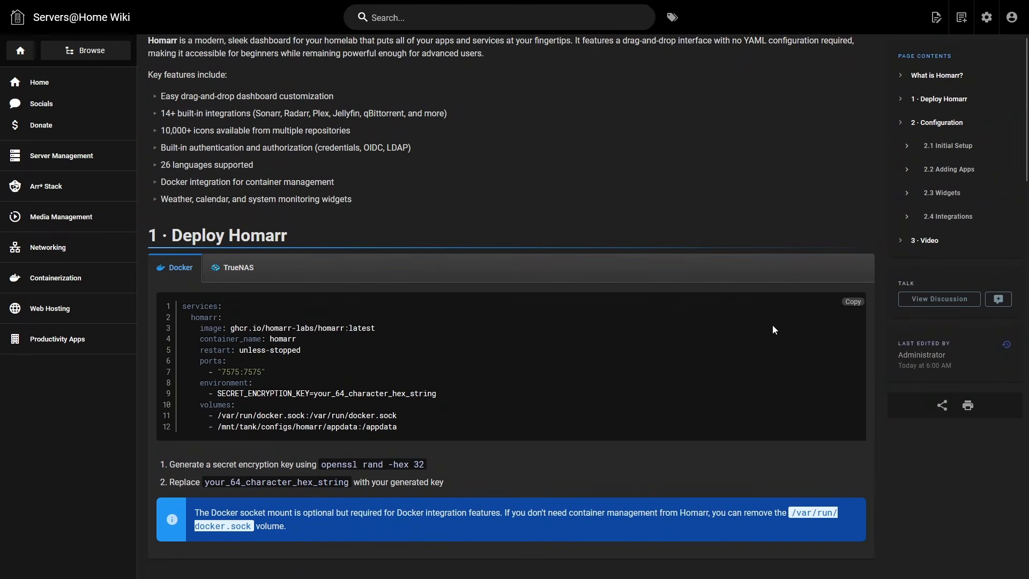
{"action": "left_click", "coordinate": [863, 304]}
{"action": "left_click", "coordinate": [282, 6]}
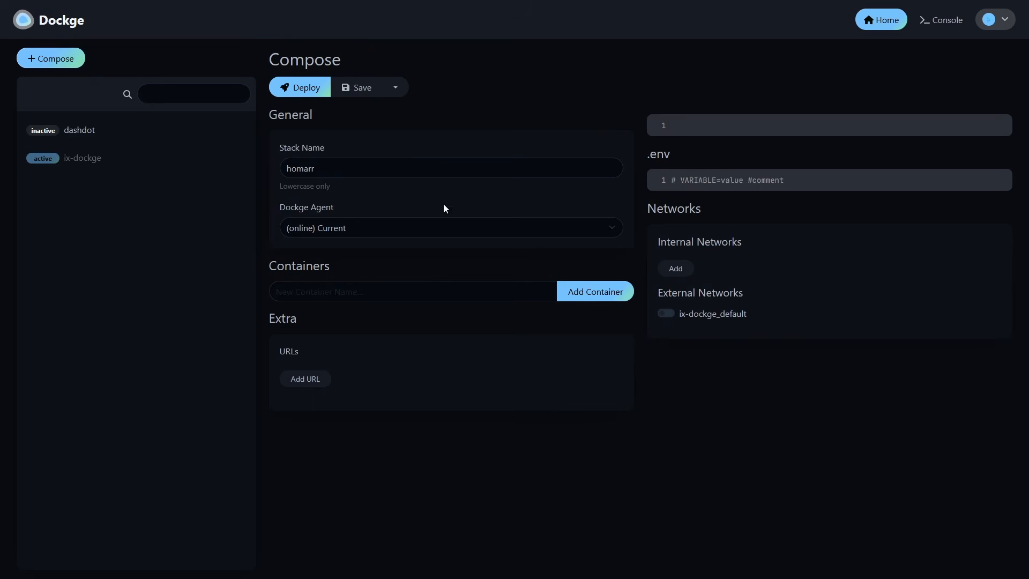
{"action": "left_click", "coordinate": [704, 123]}
{"action": "key", "text": "ctrl+v"}
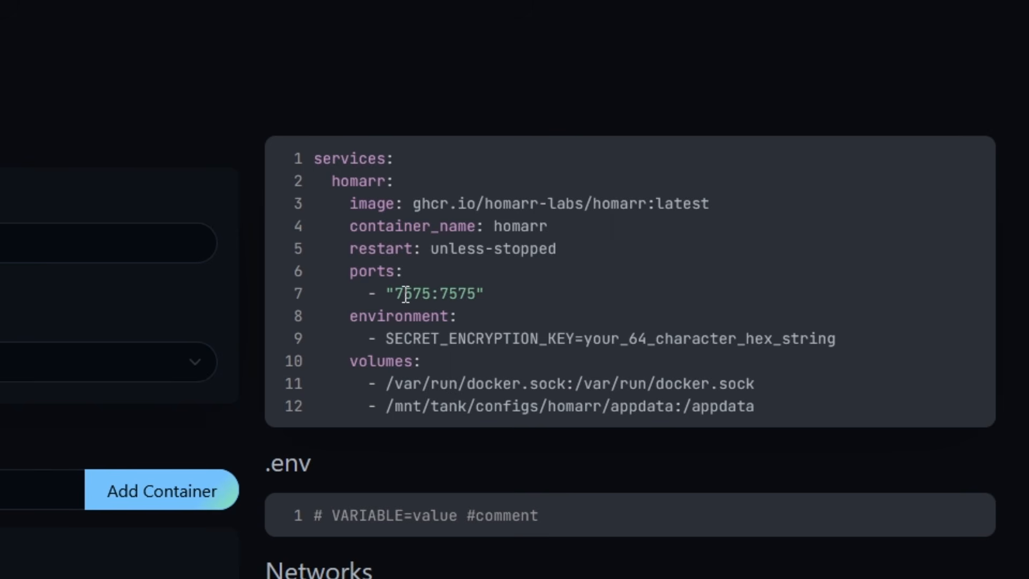
Delete the your_64_character_hex_string placeholder from the SECRET_ENCRYPTION_KEY line
{"action": "left_click_drag", "start_coordinate": [395, 294], "coordinate": [432, 294]}
{"action": "left_click_drag", "start_coordinate": [378, 339], "coordinate": [840, 342]}
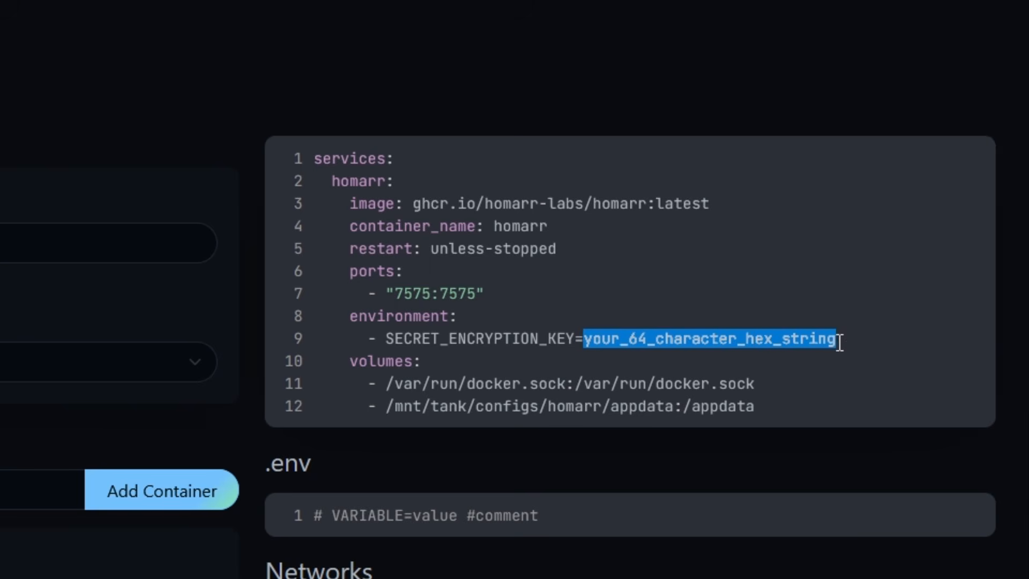
{"action": "key", "text": "BackSpace"}
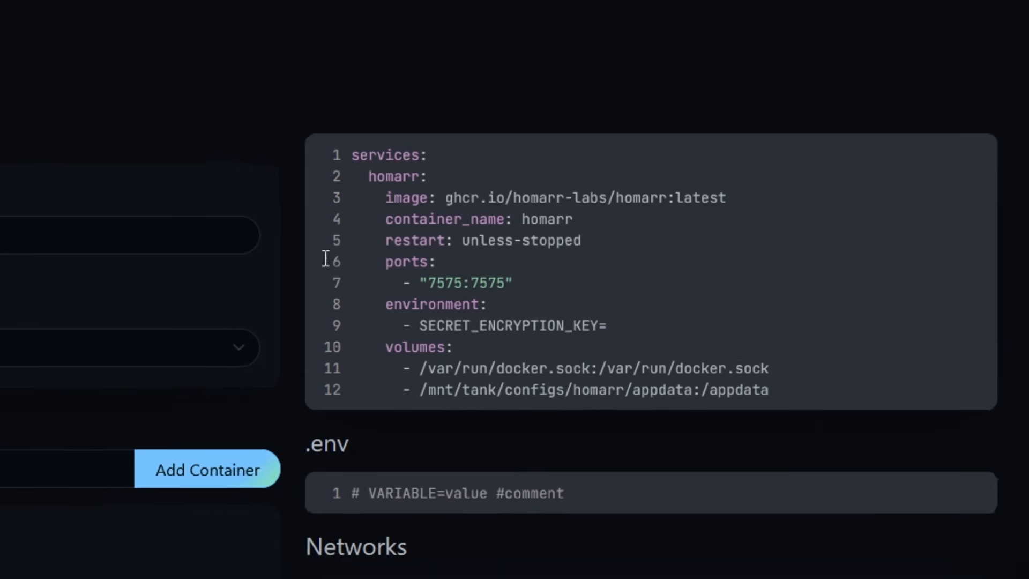
Copy the openssl rand -hex 32 command from the wiki's instructions
{"action": "left_click", "coordinate": [314, 7]}
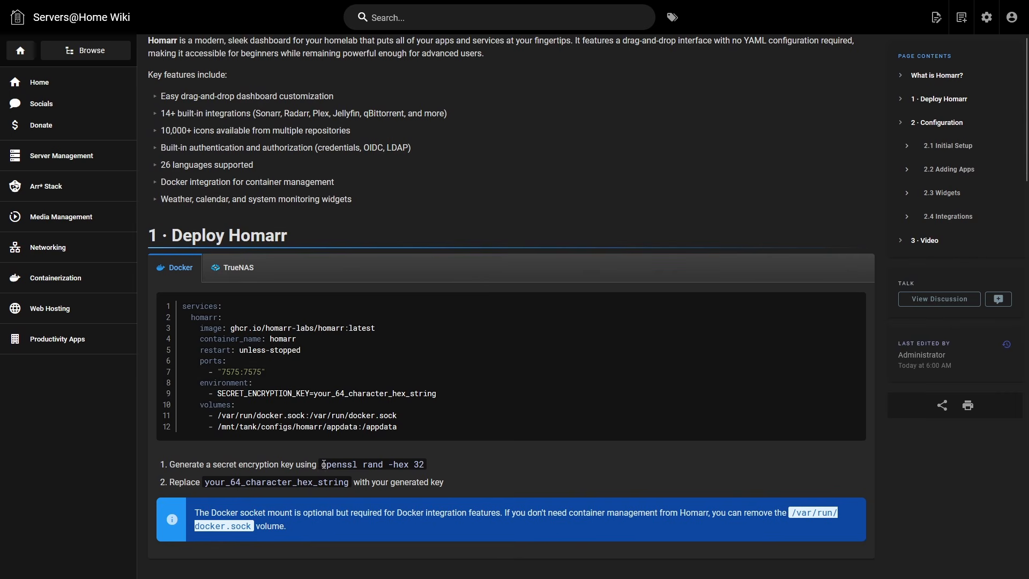
{"action": "left_click_drag", "start_coordinate": [328, 464], "coordinate": [410, 466]}
{"action": "right_click", "coordinate": [423, 466]}
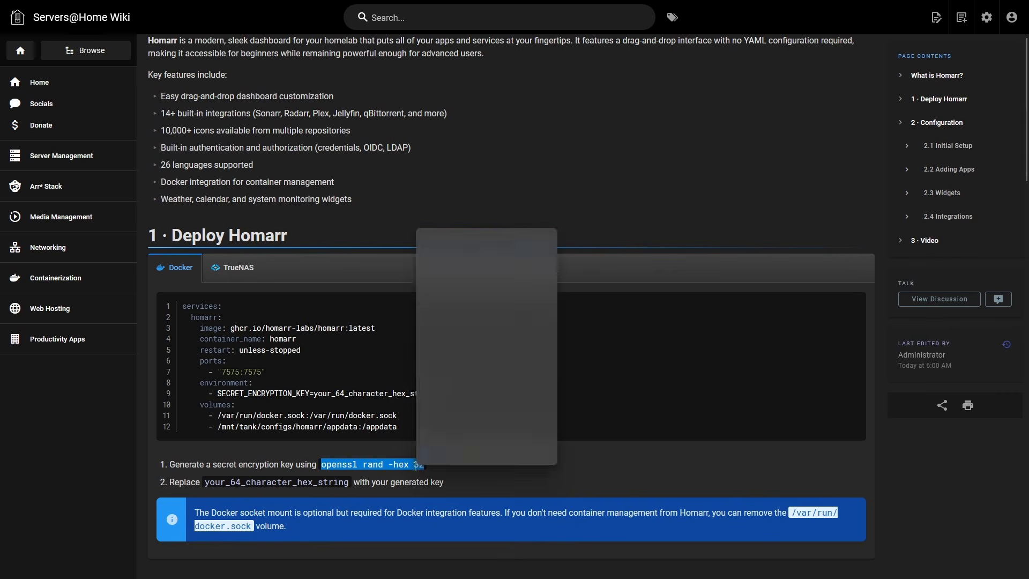
{"action": "left_click", "coordinate": [428, 241]}
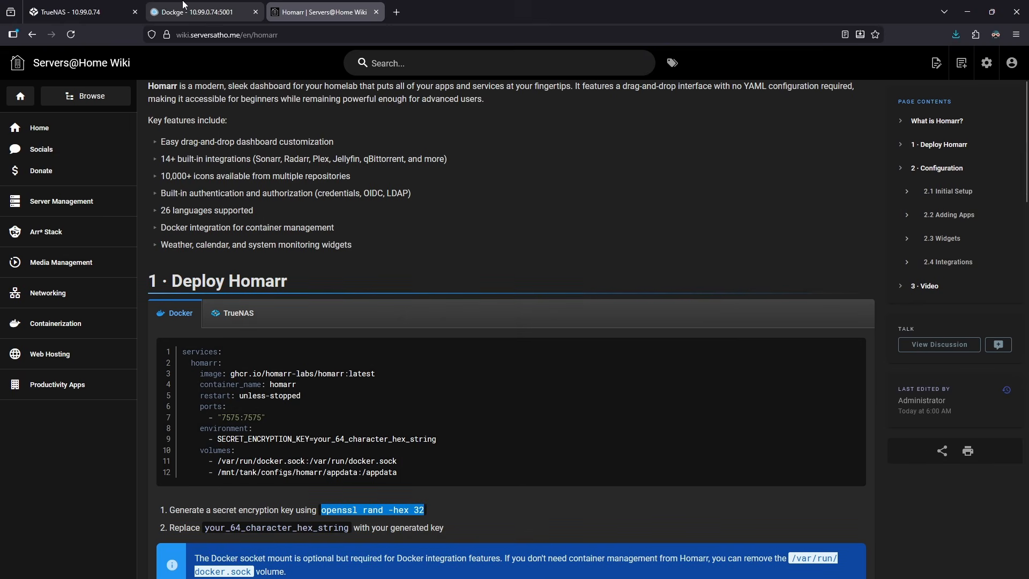
Open the TrueNAS system Shell, run openssl rand -hex 32, and copy the generated hex key
{"action": "left_click", "coordinate": [98, 8]}
{"action": "left_click", "coordinate": [85, 299]}
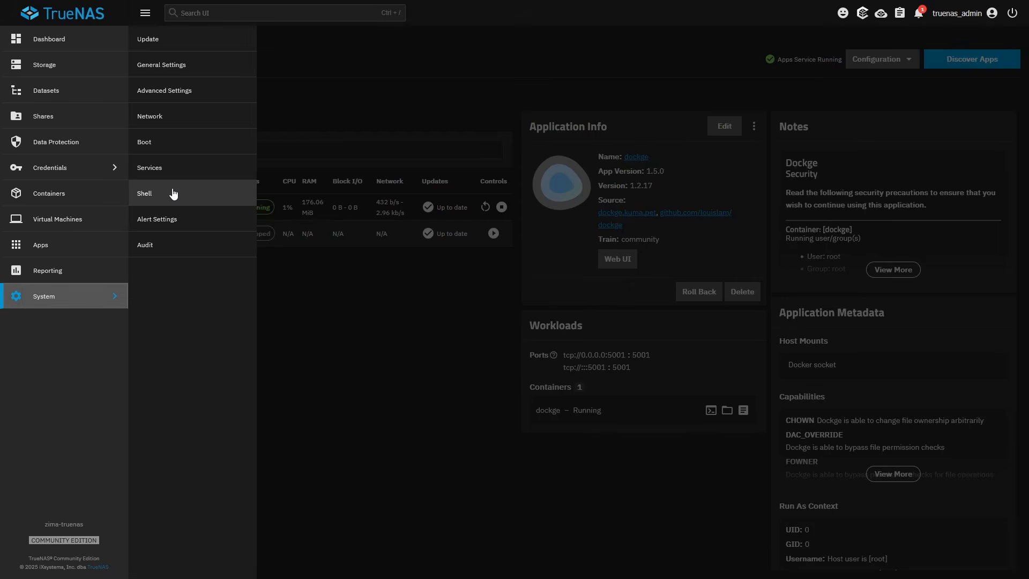
{"action": "left_click", "coordinate": [172, 195]}
{"action": "right_click", "coordinate": [336, 315]}
{"action": "left_click", "coordinate": [373, 392]}
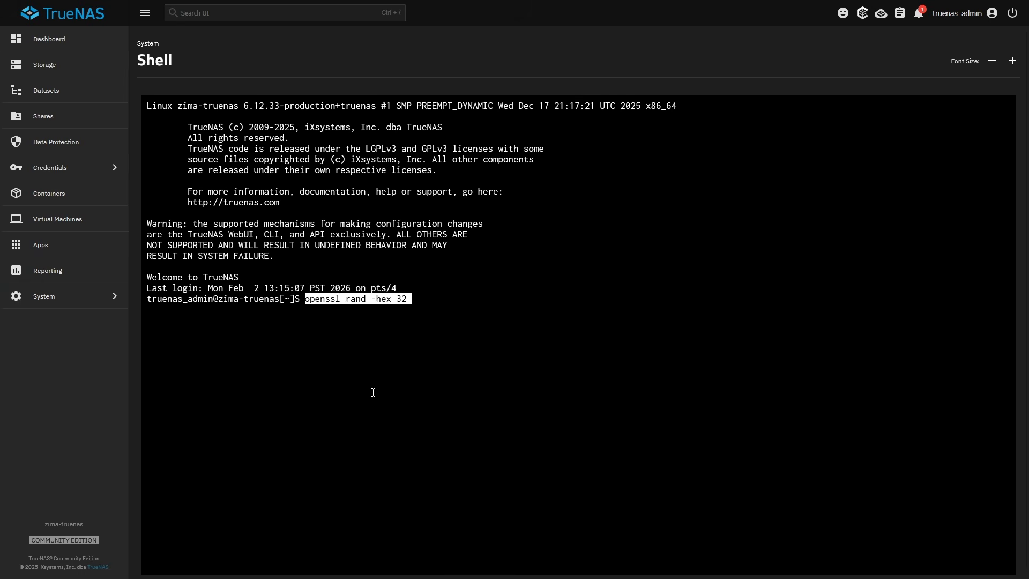
{"action": "key", "text": "Return"}
{"action": "double_click", "coordinate": [329, 309]}
{"action": "right_click", "coordinate": [329, 309]}
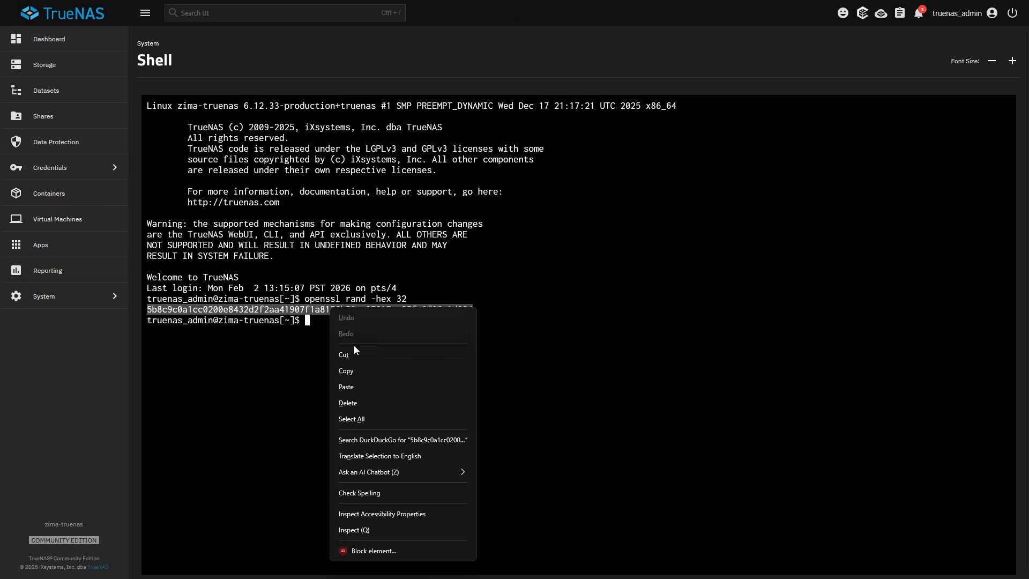
{"action": "left_click", "coordinate": [375, 370]}
Paste the generated encryption key after SECRET_ENCRYPTION_KEY= in the compose YAML and review the volume mount paths
{"action": "left_click", "coordinate": [227, 12]}
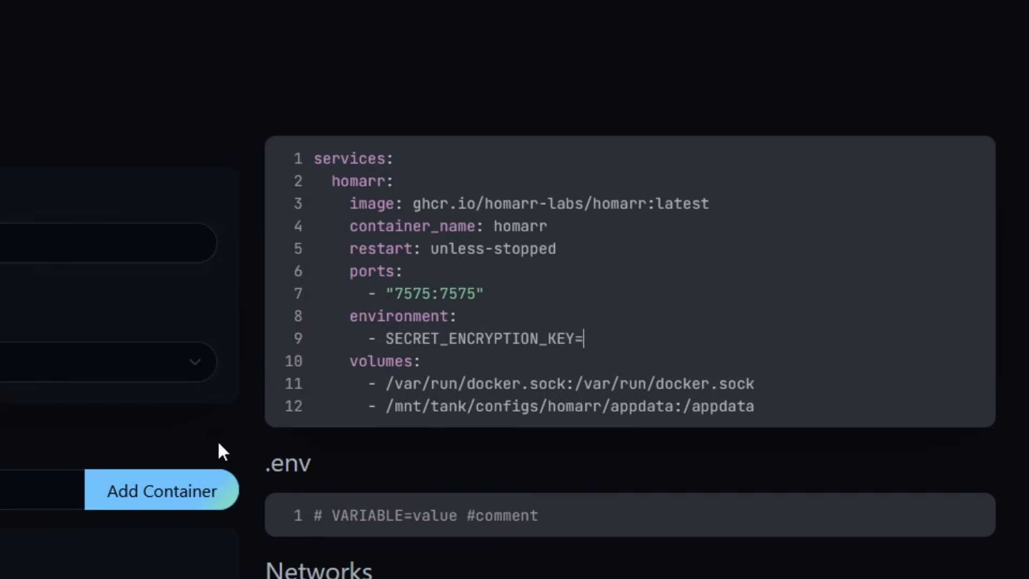
{"action": "key", "text": "ctrl+v"}
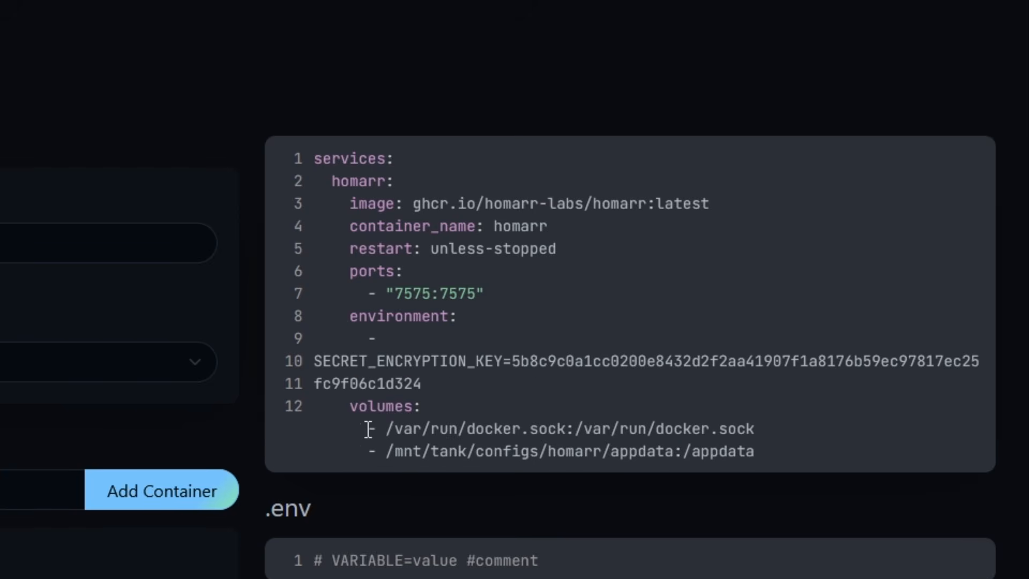
{"action": "left_click_drag", "start_coordinate": [395, 429], "coordinate": [623, 434]}
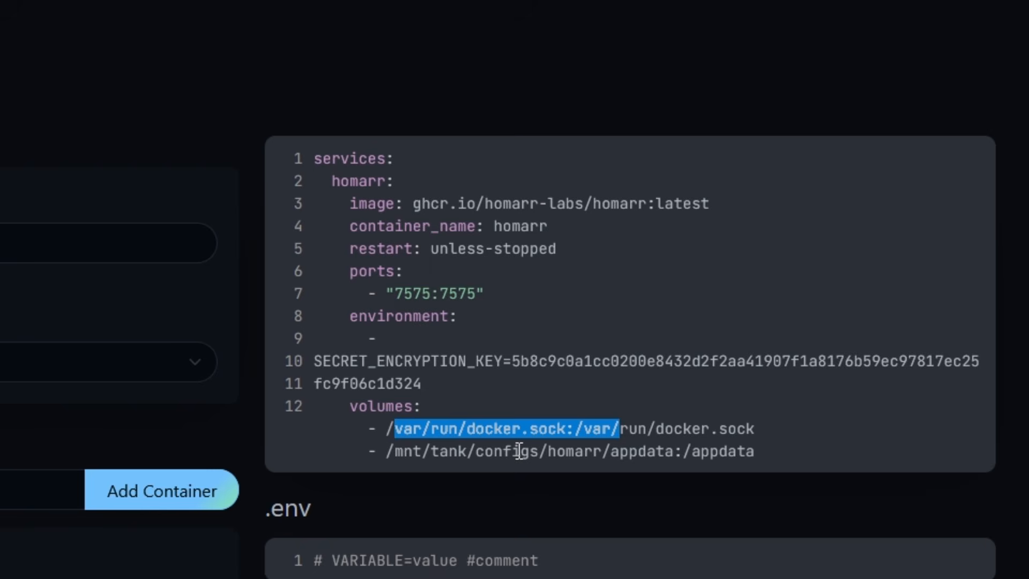
{"action": "left_click", "coordinate": [452, 458]}
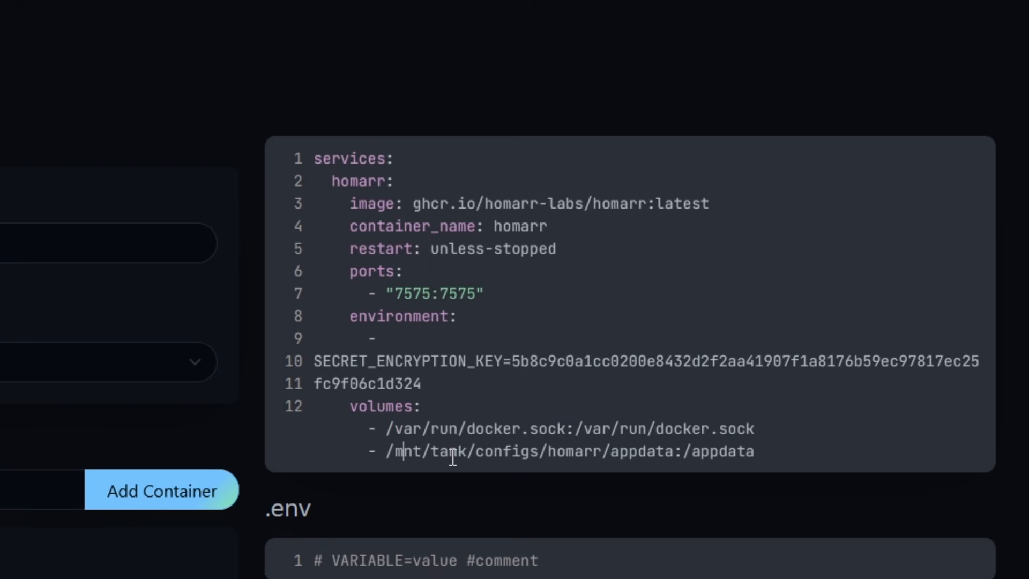
{"action": "double_click", "coordinate": [450, 455]}
{"action": "left_click_drag", "start_coordinate": [674, 451], "coordinate": [388, 448]}
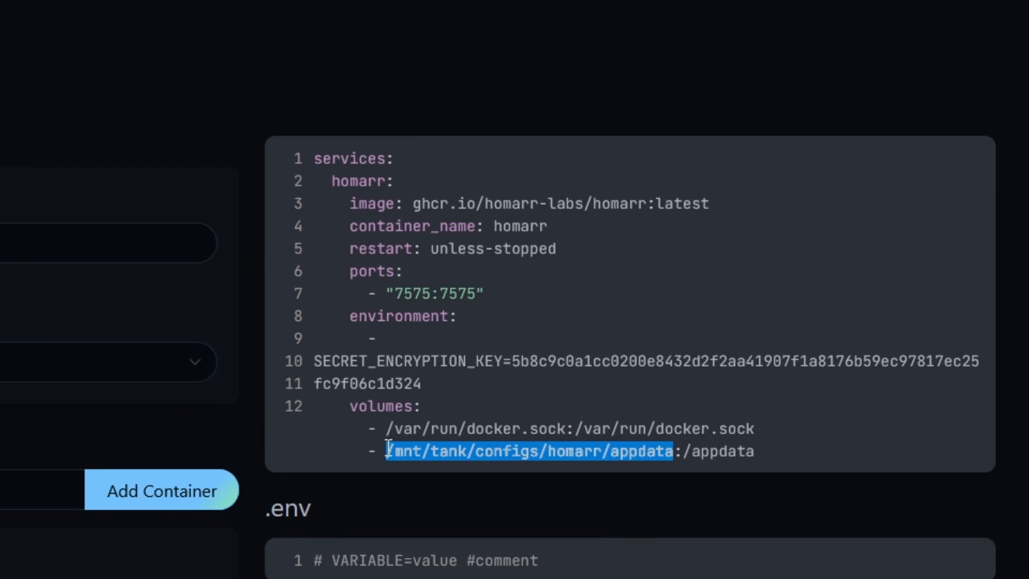
{"action": "left_click", "coordinate": [388, 450]}
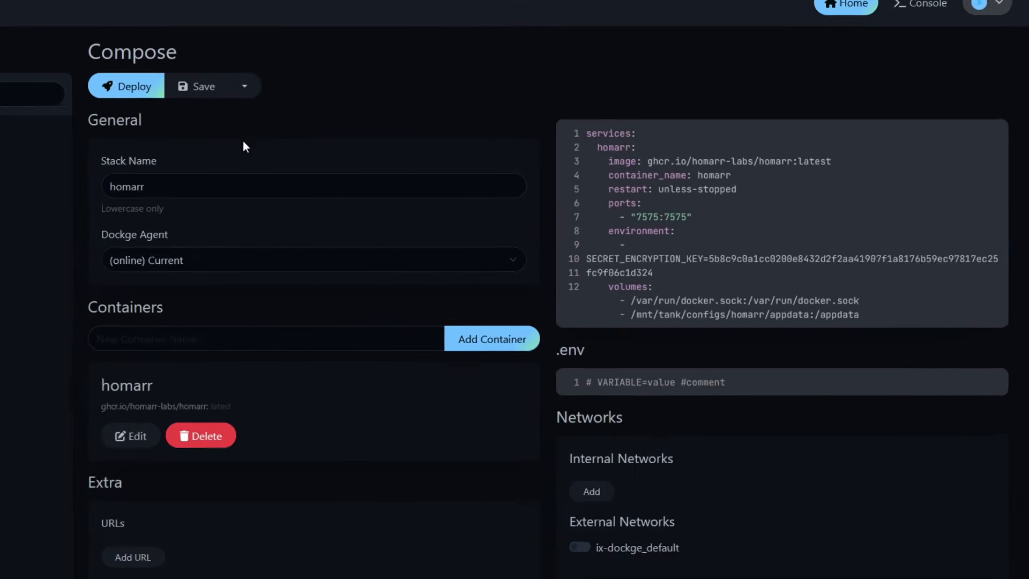
Deploy the homarr stack and open its web interface through the 7575 port link
{"action": "left_click", "coordinate": [308, 88]}
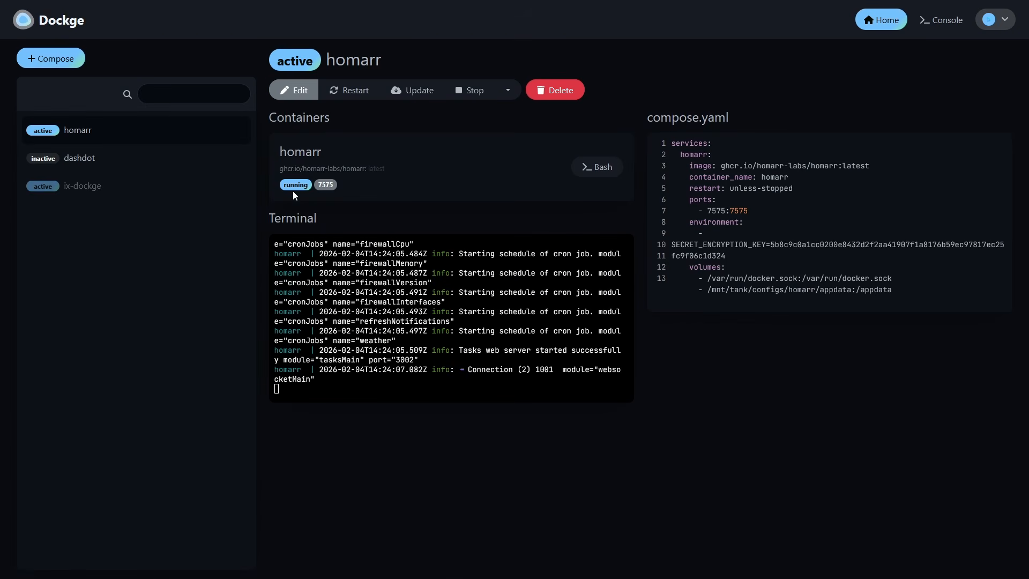
{"action": "left_click", "coordinate": [326, 186]}
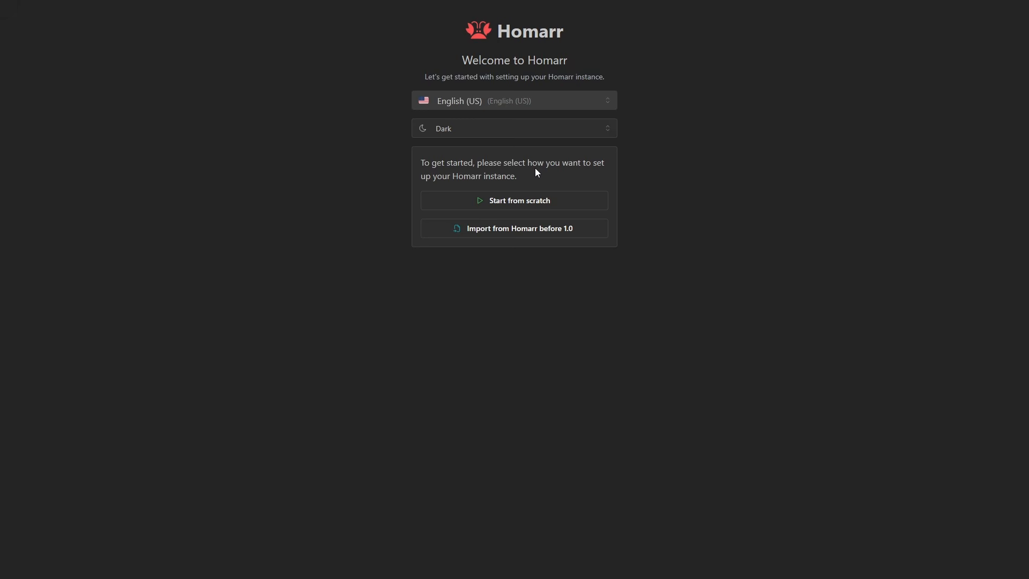
Start Homarr from scratch and create an administrator user named admin with a password and its confirmation
{"action": "left_click", "coordinate": [542, 204]}
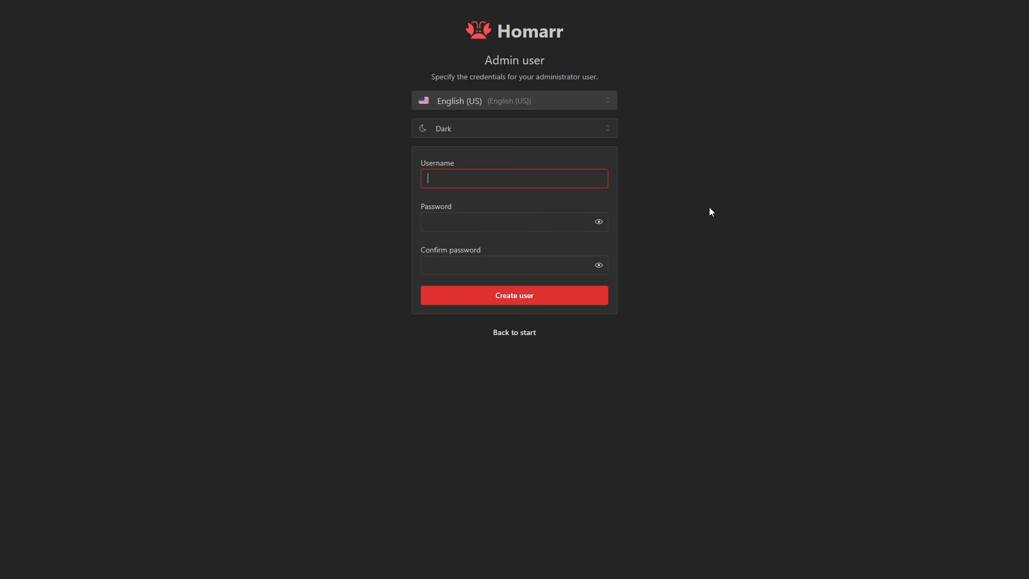
{"action": "type", "text": "admin"}
{"action": "key", "text": "Tab"}
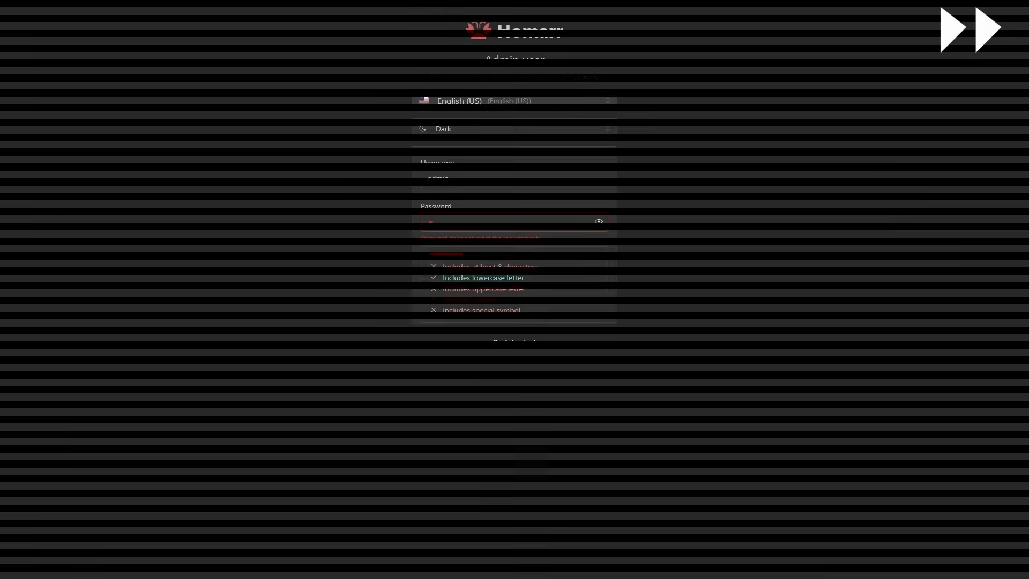
{"action": "type", "text": "•••••••••••"}
{"action": "key", "text": "Tab"}
{"action": "type", "text": "•••••••••••"}
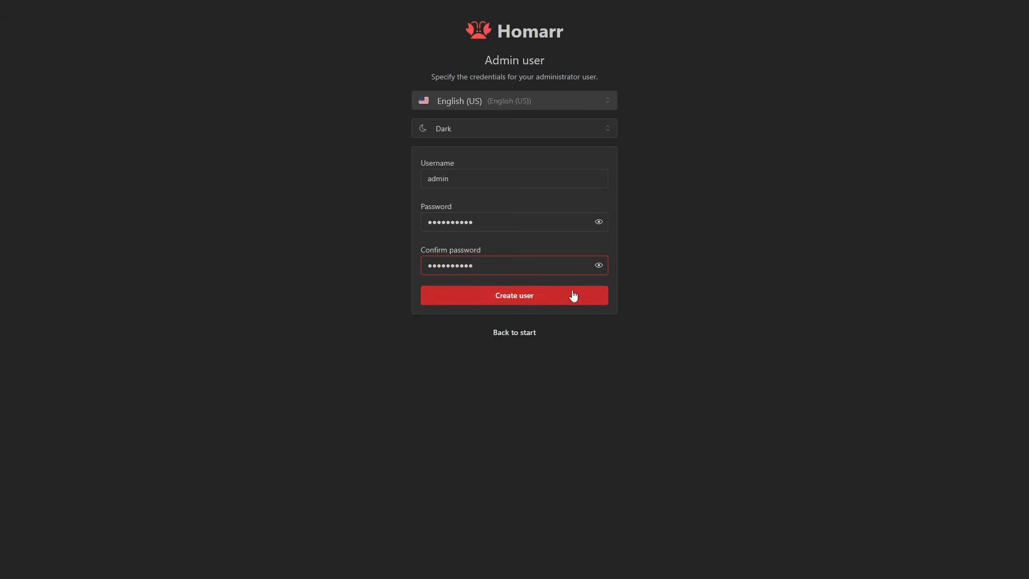
{"action": "left_click", "coordinate": [572, 295]}
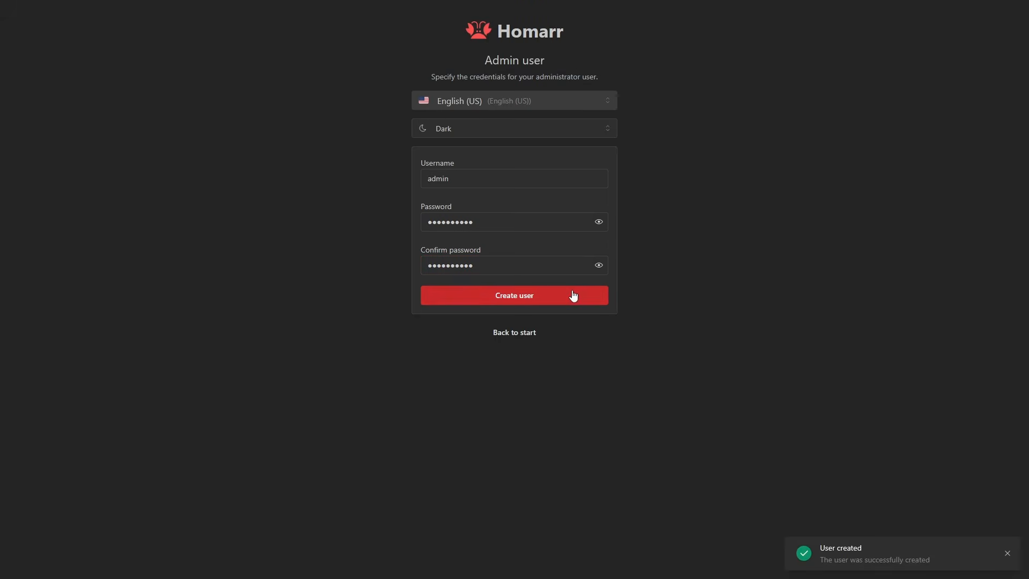
Accept the default server settings to finish the setup and choose to create the first board
{"action": "left_click", "coordinate": [700, 195]}
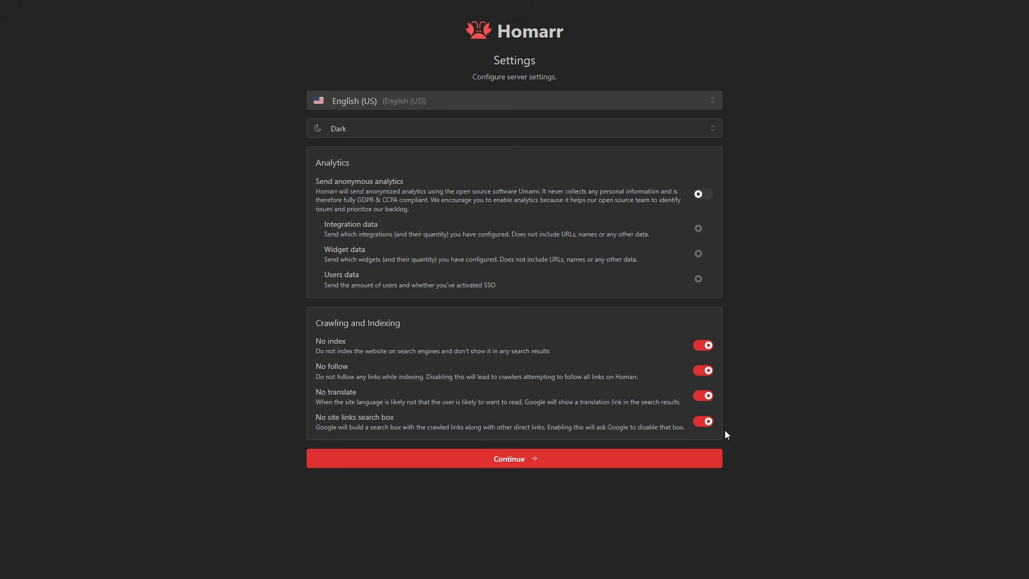
{"action": "left_click", "coordinate": [518, 462]}
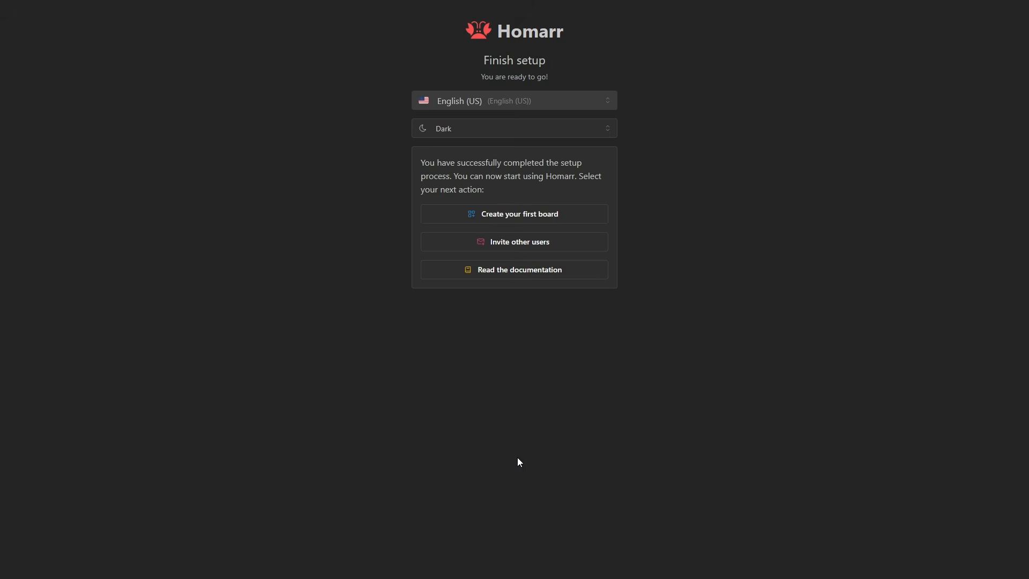
{"action": "left_click", "coordinate": [528, 220]}
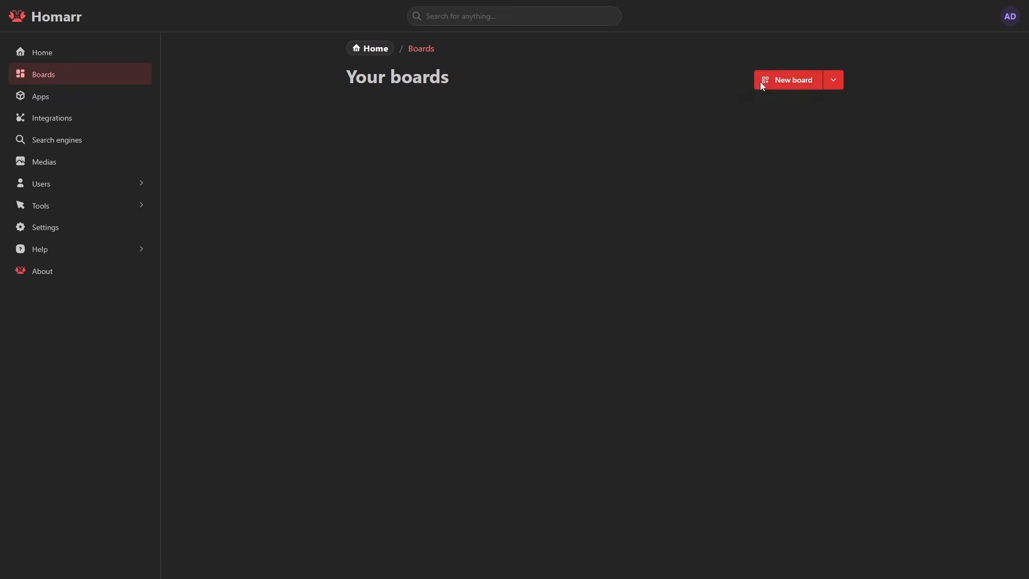
Create a new board named YouTube
{"action": "left_click", "coordinate": [760, 81]}
{"action": "type", "text": "YouTube"}
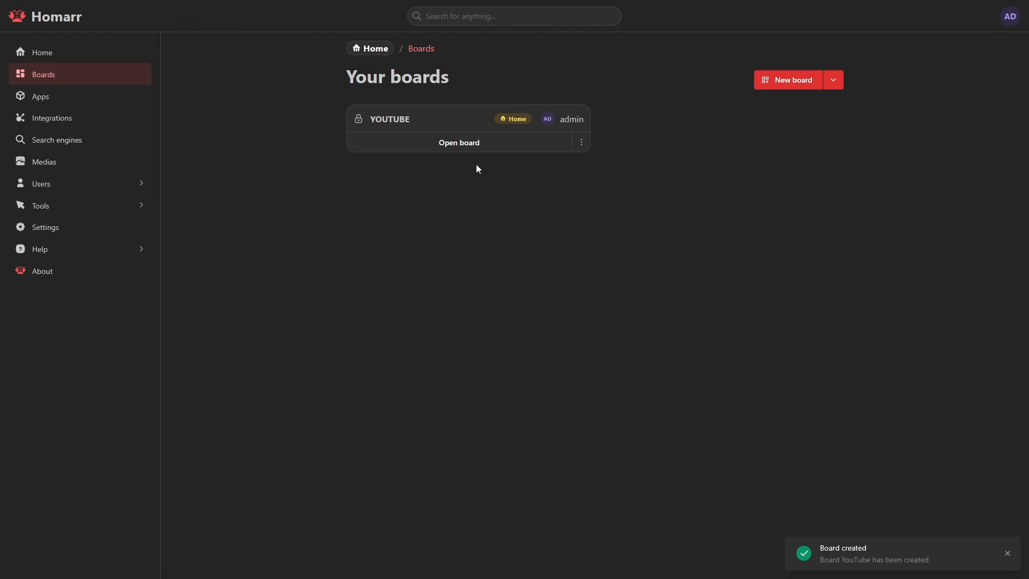
{"action": "left_click", "coordinate": [460, 146]}
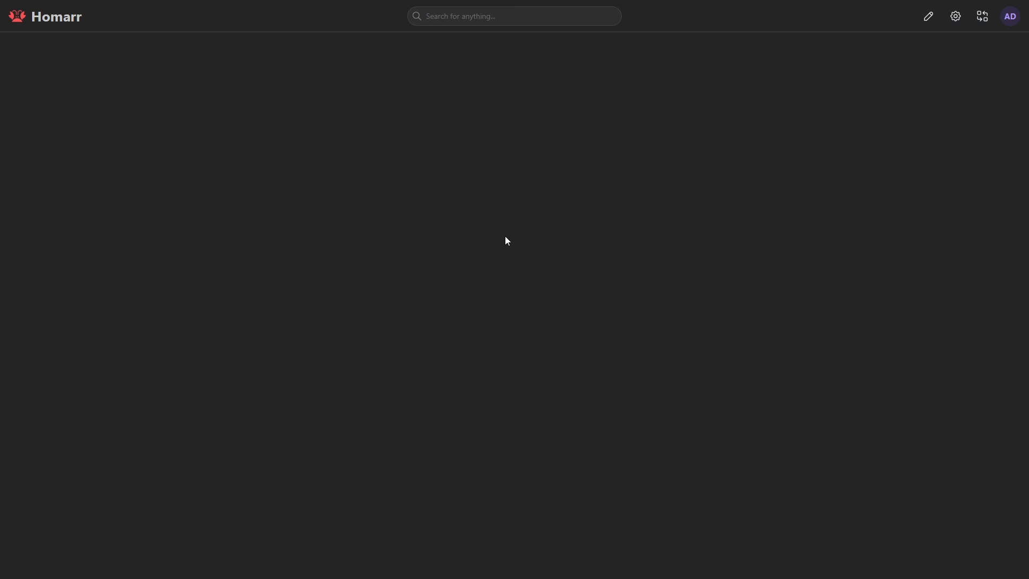
Add the mealie Docker container to Homarr as an app, replacing its URL host with 10.99.0.200
{"action": "left_click", "coordinate": [1012, 21]}
{"action": "left_click", "coordinate": [937, 131]}
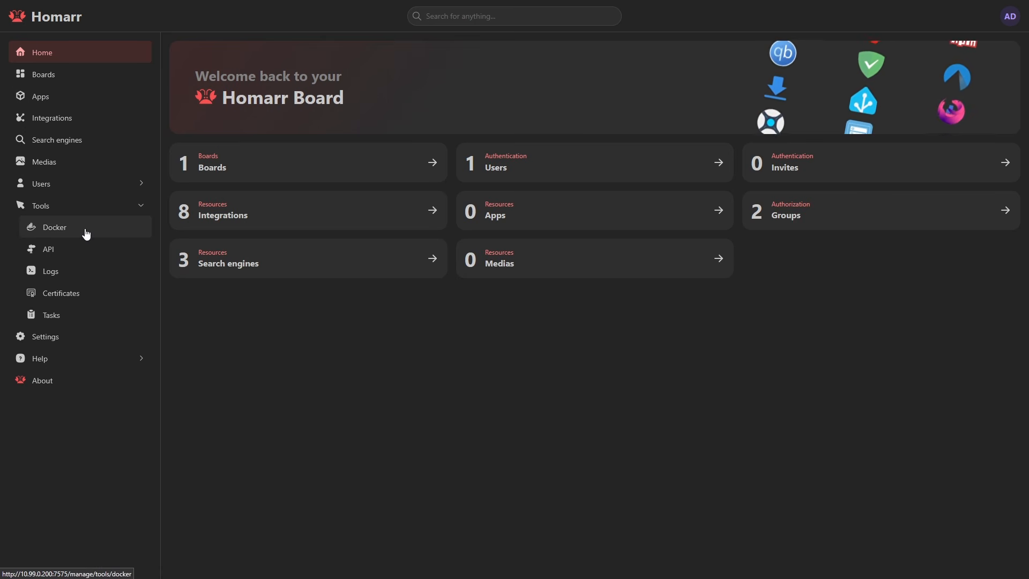
{"action": "left_click", "coordinate": [44, 96]}
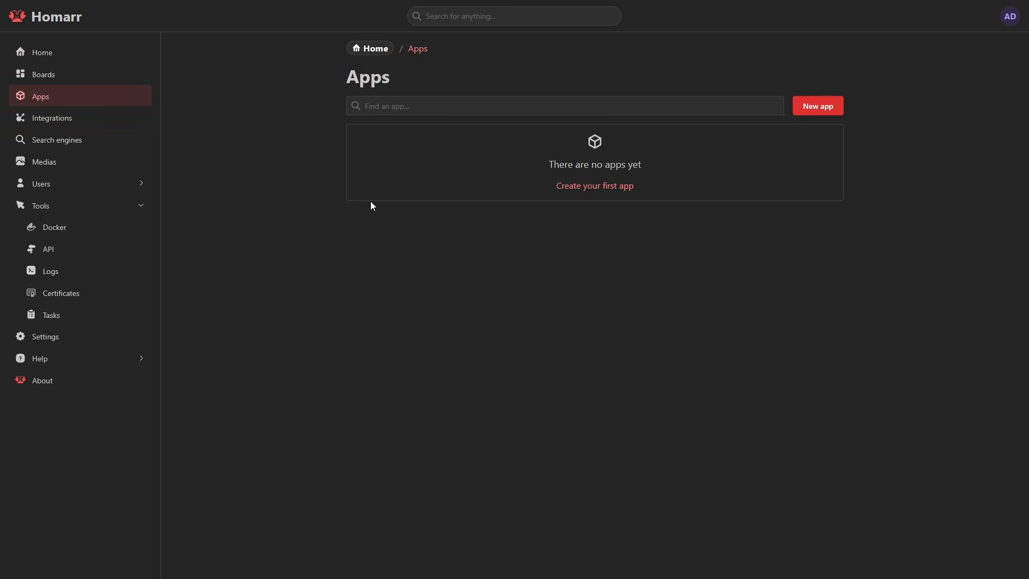
{"action": "left_click", "coordinate": [794, 107]}
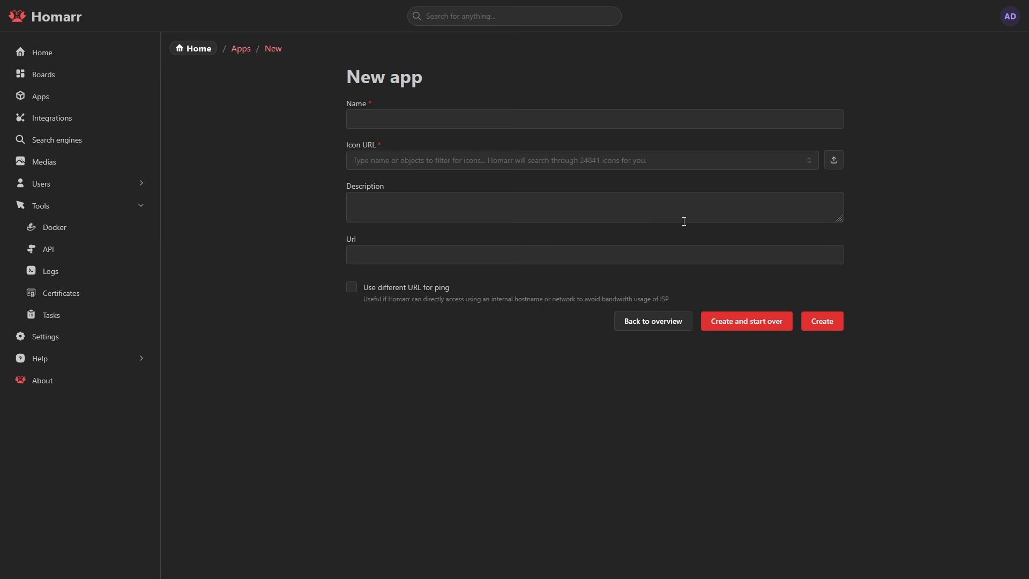
{"action": "left_click", "coordinate": [55, 227]}
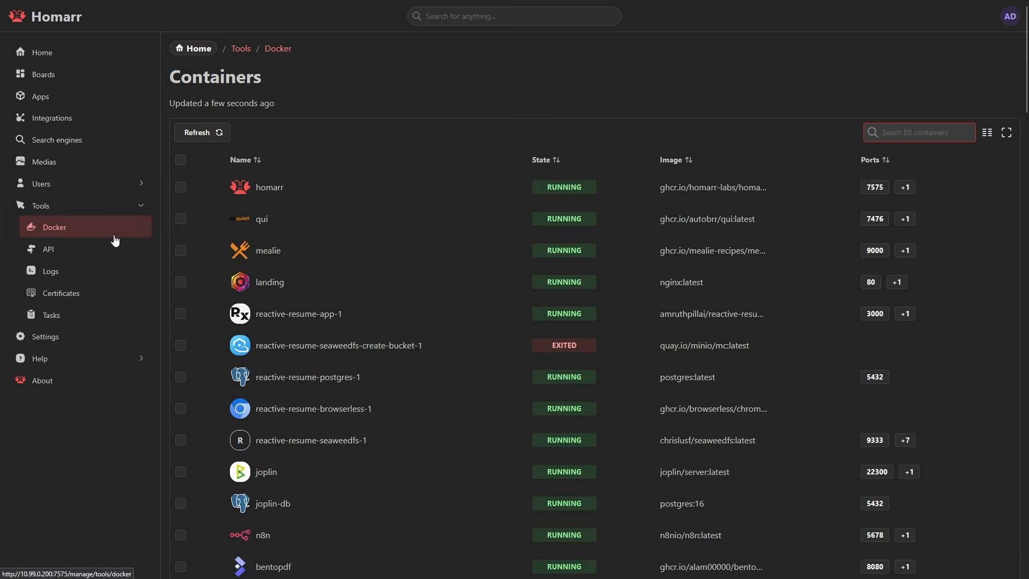
{"action": "left_click", "coordinate": [180, 250]}
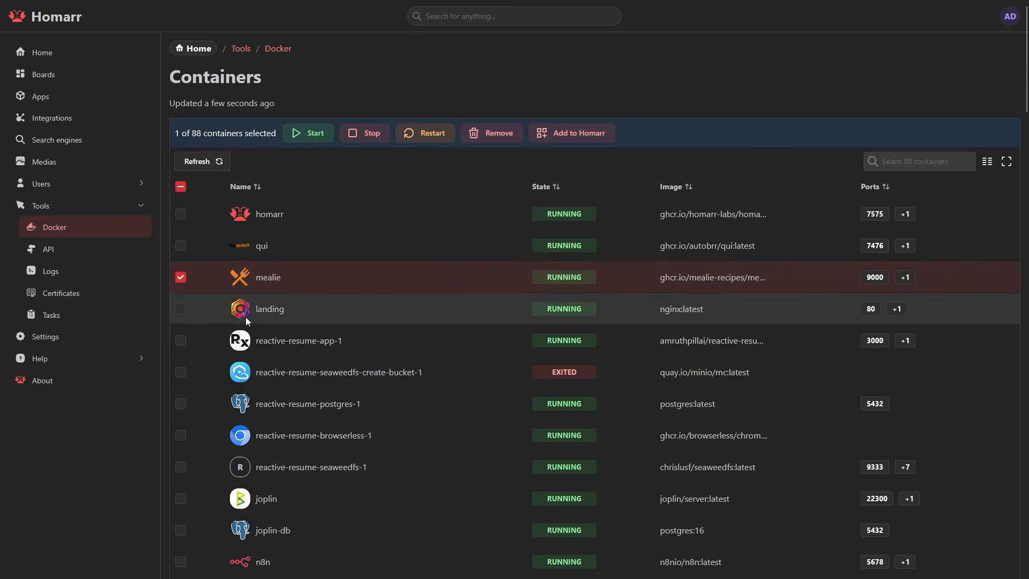
{"action": "left_click", "coordinate": [581, 134]}
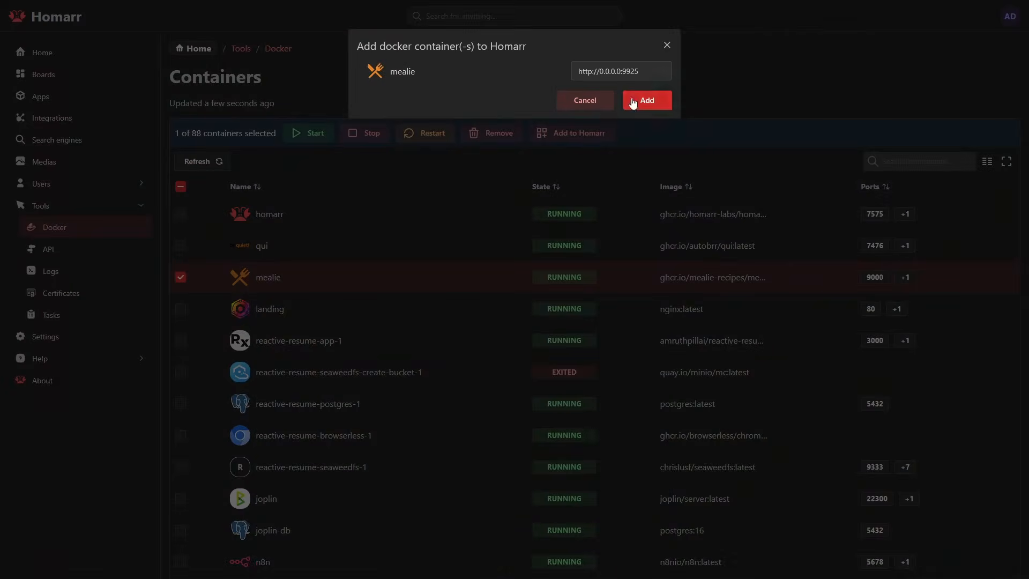
{"action": "left_click_drag", "start_coordinate": [599, 71], "coordinate": [619, 72]}
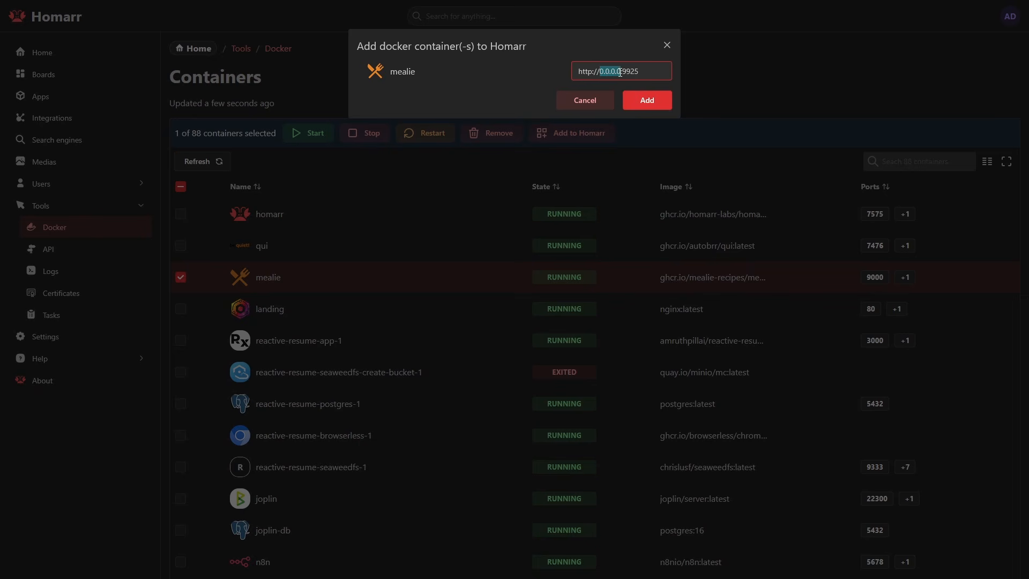
{"action": "type", "text": "10.99.0.200"}
{"action": "left_click", "coordinate": [639, 109]}
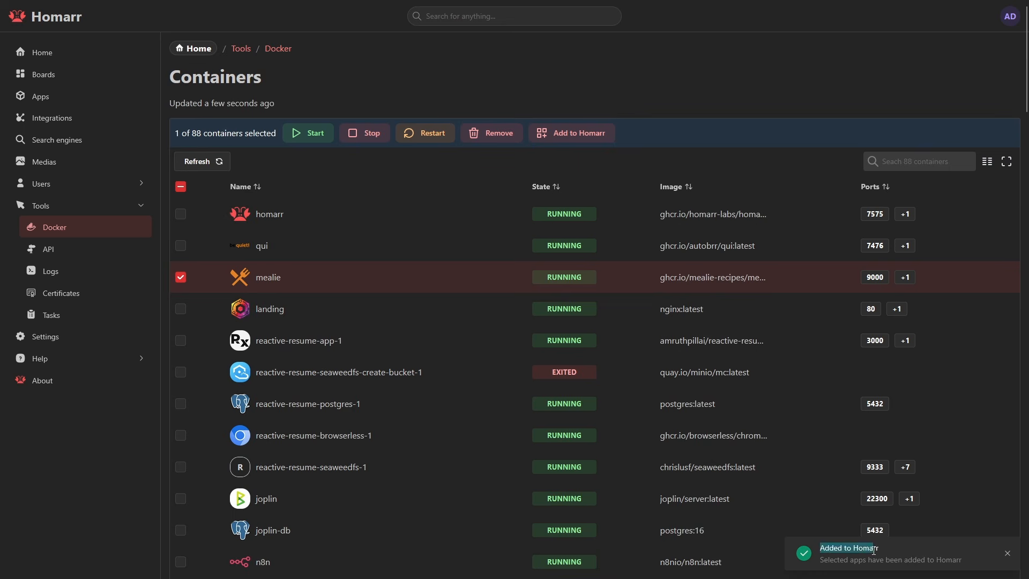
Open the YouTube board, place the mealie app tile on it and save the board
{"action": "left_click", "coordinate": [91, 74]}
{"action": "left_click", "coordinate": [464, 146]}
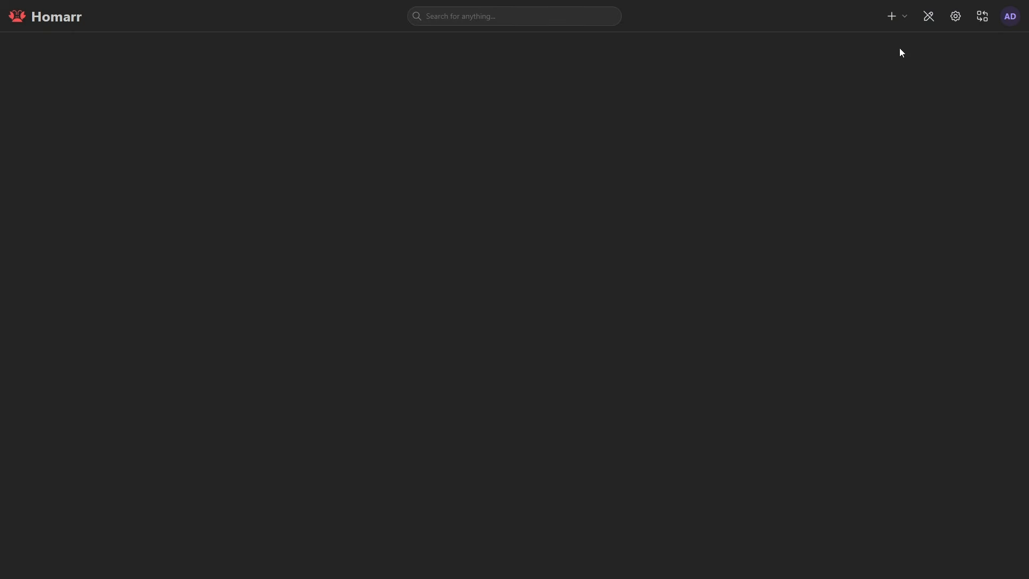
{"action": "left_click", "coordinate": [889, 17]}
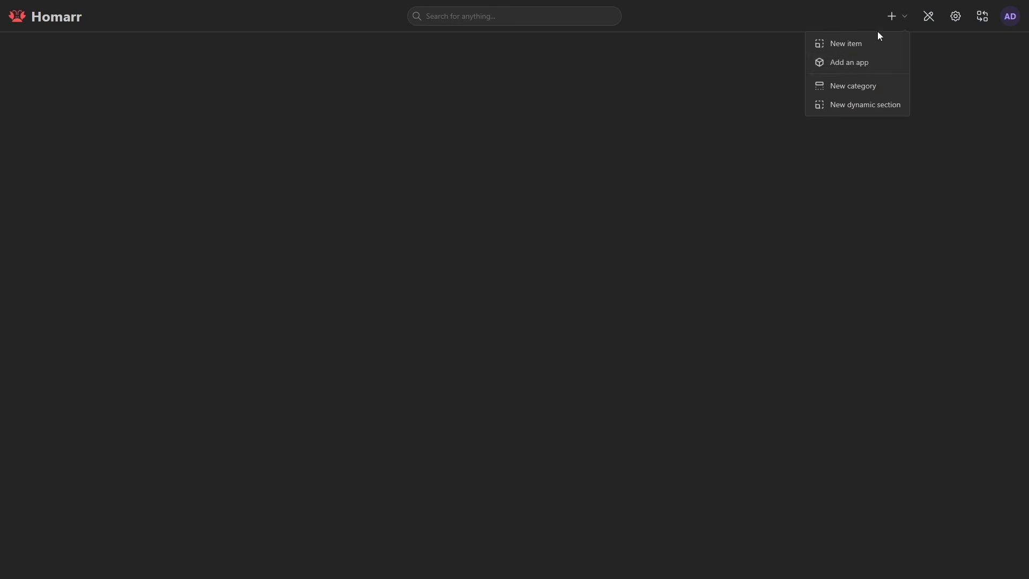
{"action": "left_click", "coordinate": [858, 64]}
{"action": "left_click", "coordinate": [468, 159]}
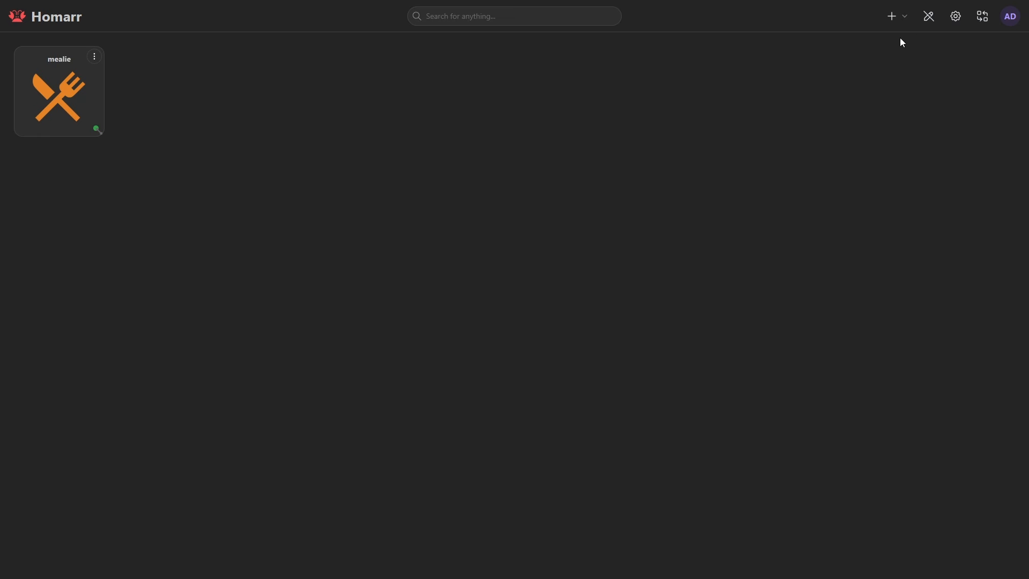
{"action": "left_click", "coordinate": [928, 16]}
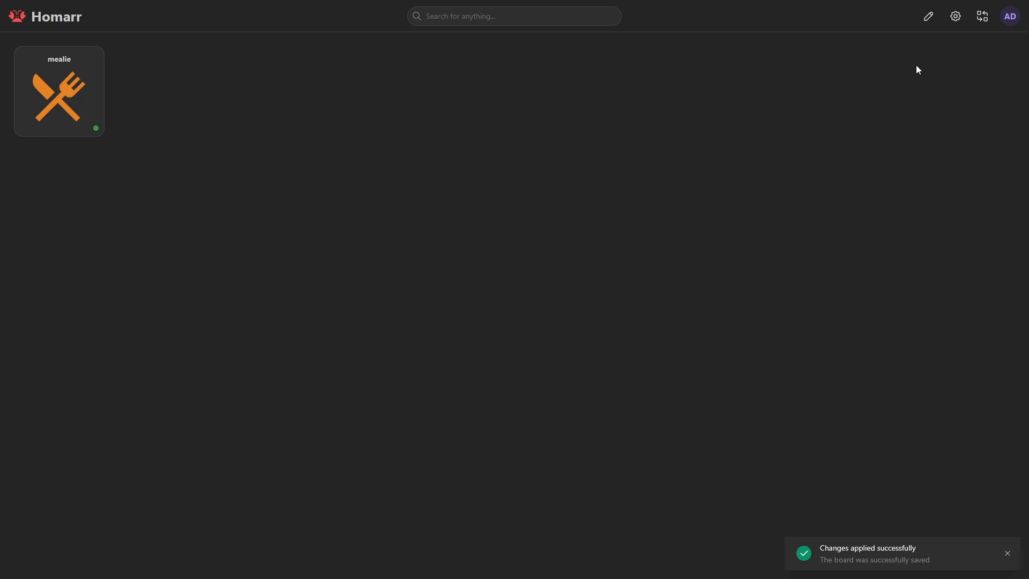
{"action": "left_click", "coordinate": [1015, 18]}
{"action": "left_click", "coordinate": [937, 131]}
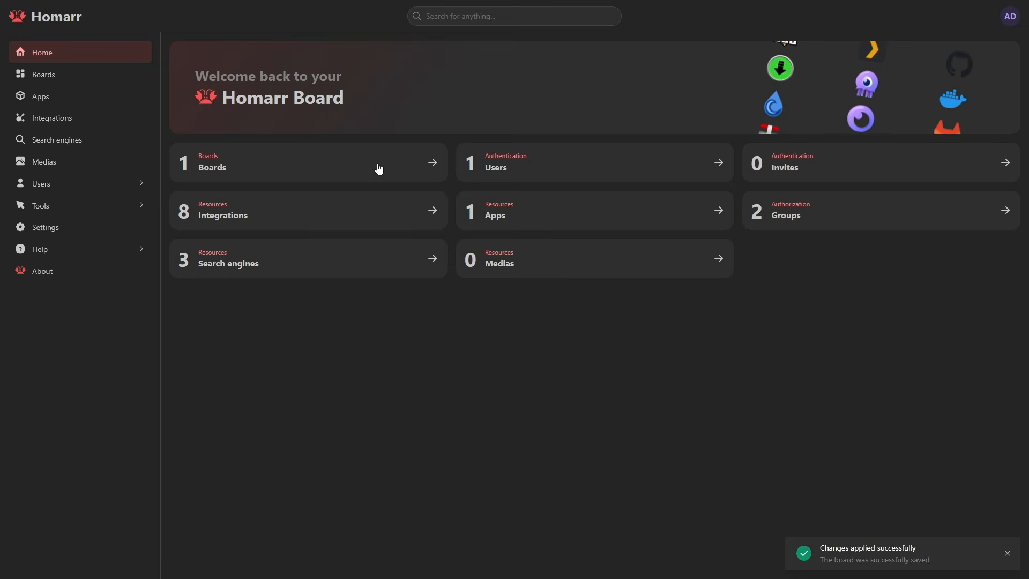
{"action": "left_click", "coordinate": [252, 210]}
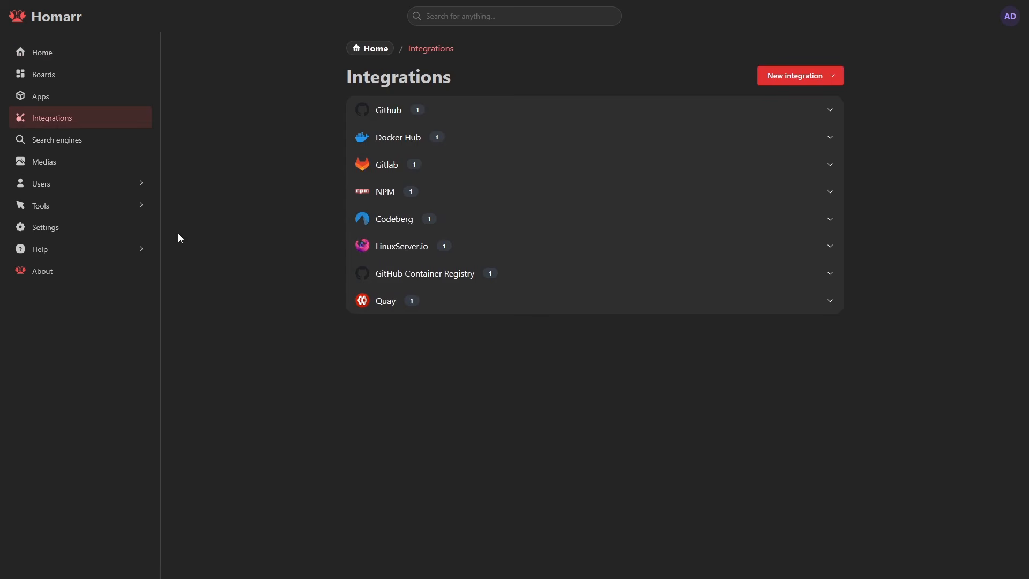
{"action": "left_click", "coordinate": [786, 79]}
{"action": "scroll", "coordinate": [788, 161], "scroll_direction": "down", "scroll_amount": 10}
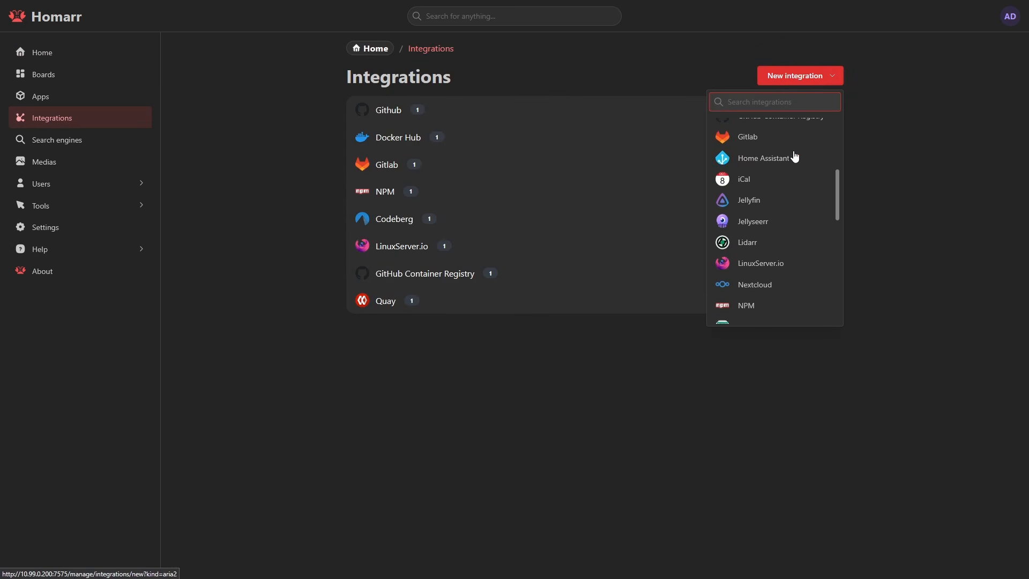
{"action": "scroll", "coordinate": [795, 155], "scroll_direction": "down", "scroll_amount": 5}
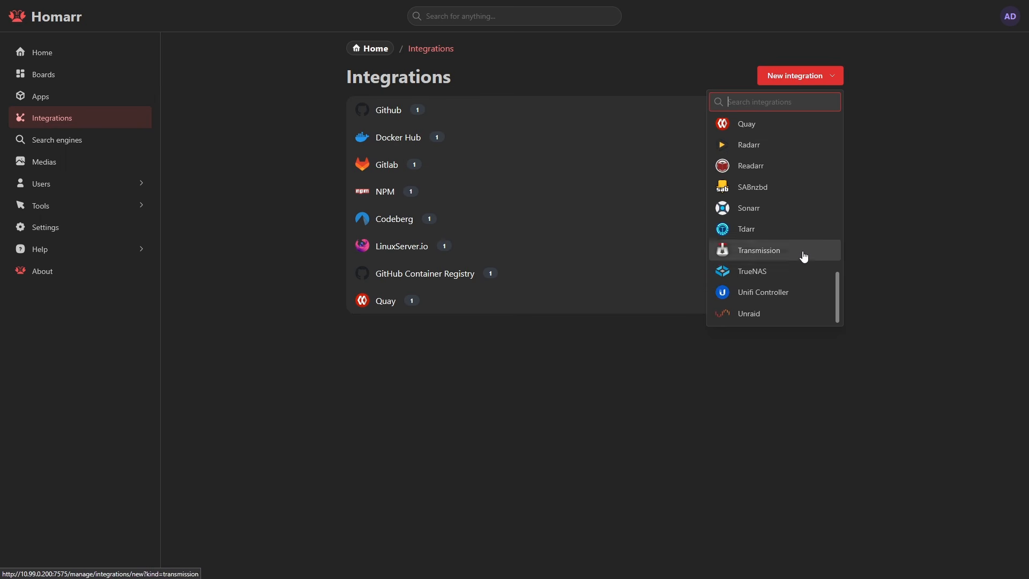
{"action": "left_click", "coordinate": [779, 273]}
{"action": "left_click", "coordinate": [390, 163]}
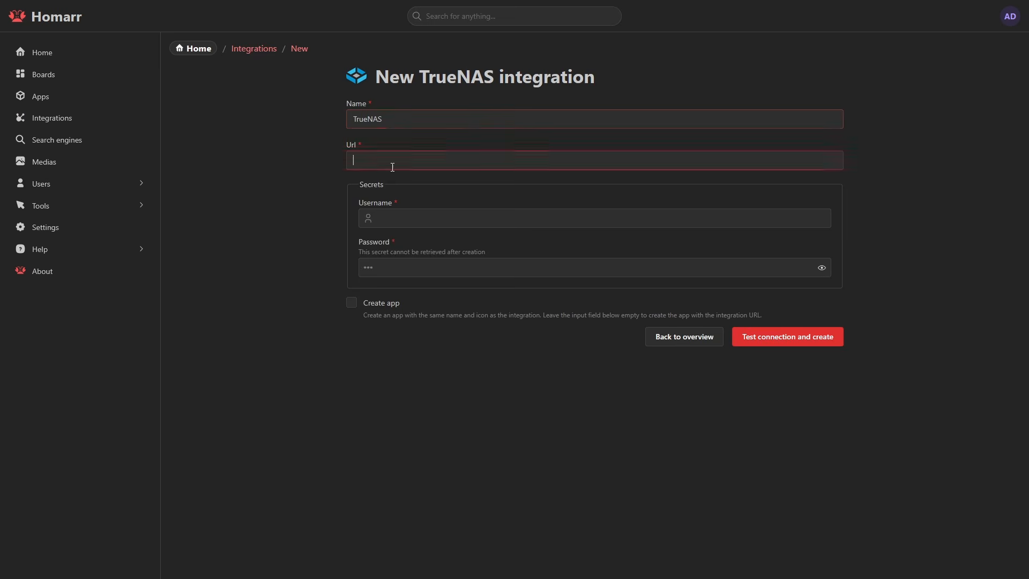
{"action": "type", "text": "http://10.99.0.200:81"}
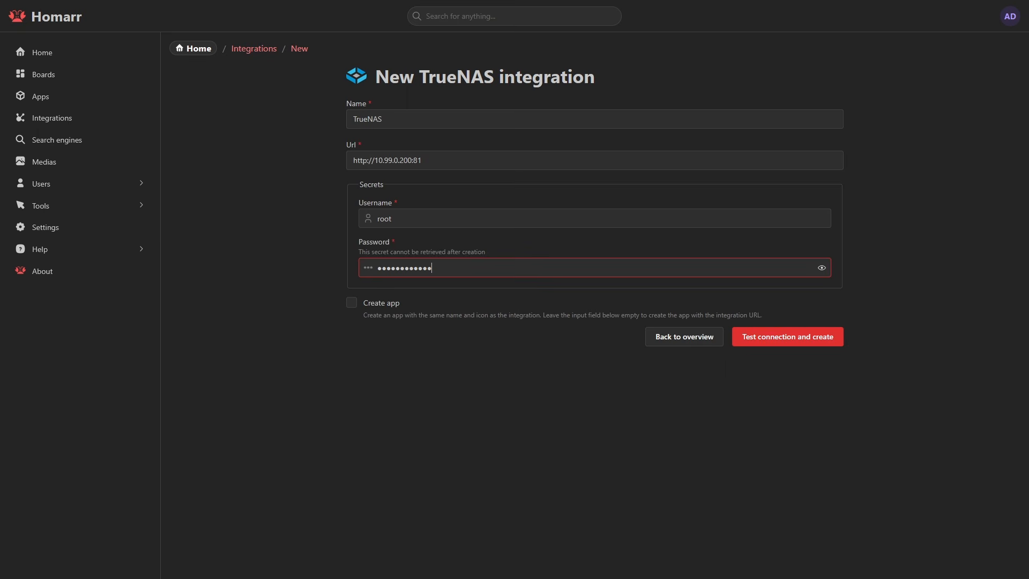
{"action": "left_click", "coordinate": [352, 303]}
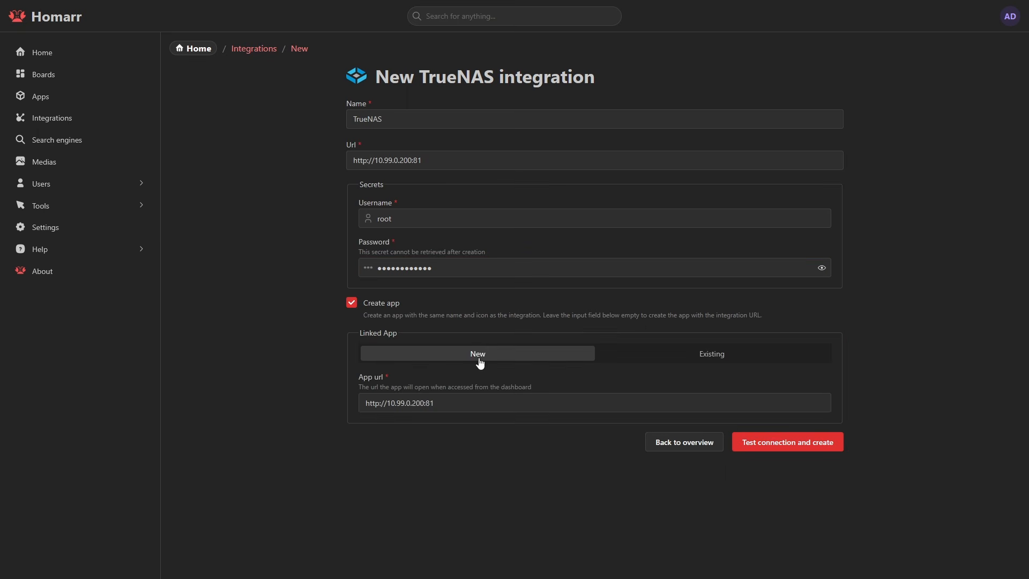
{"action": "left_click", "coordinate": [742, 435]}
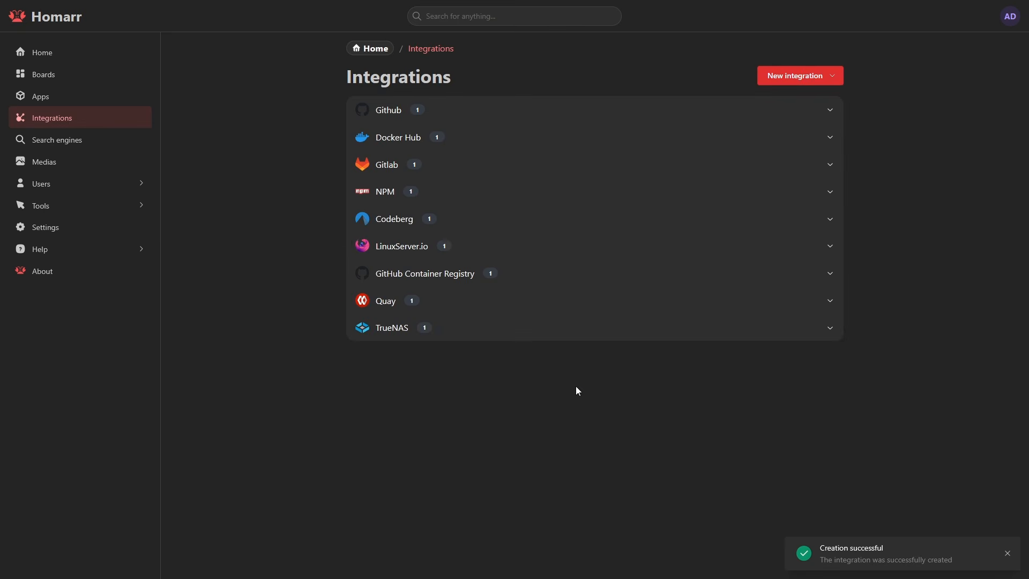
Add the TrueNAS app tile to the YouTube board
{"action": "left_click", "coordinate": [542, 328]}
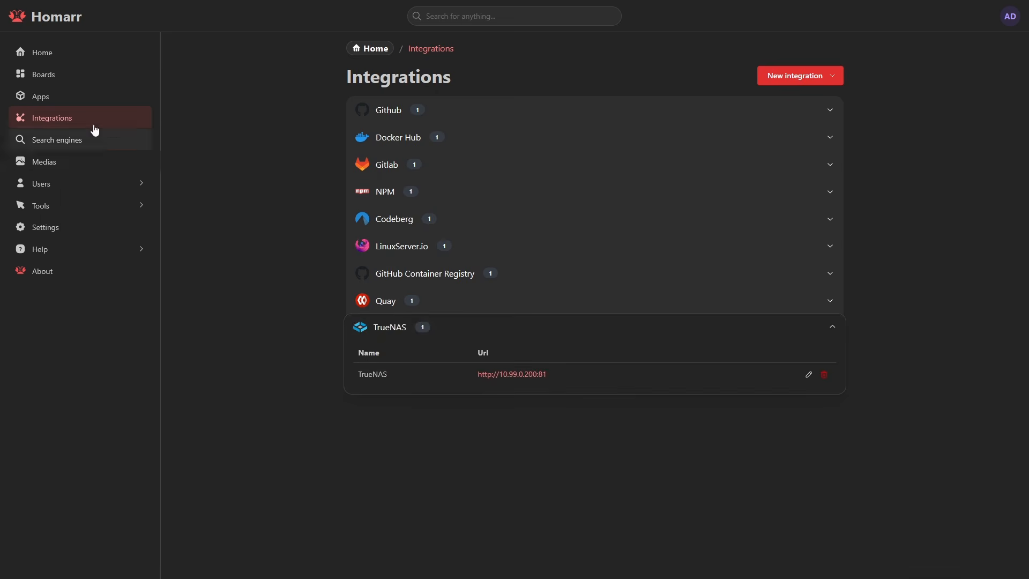
{"action": "left_click", "coordinate": [79, 82]}
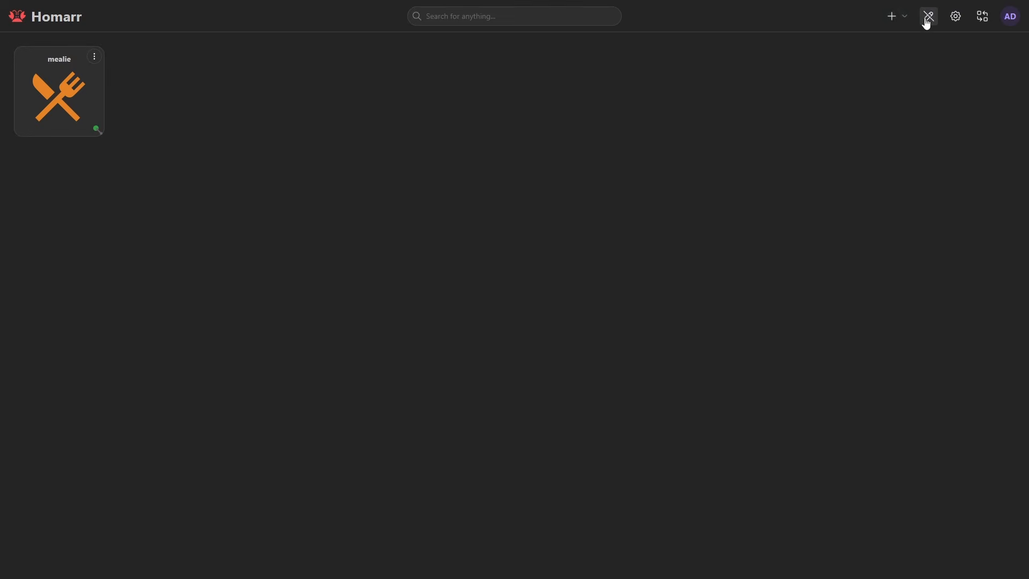
{"action": "left_click", "coordinate": [894, 16]}
{"action": "left_click", "coordinate": [879, 59]}
{"action": "left_click", "coordinate": [585, 156]}
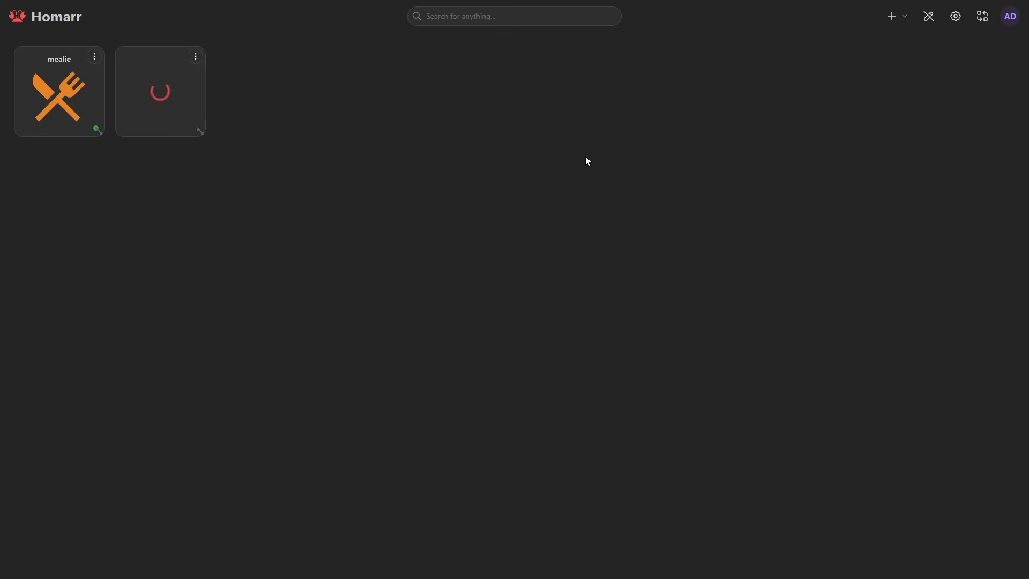
Add a System disks widget linked to the TrueNAS integration, save it and enlarge the widget
{"action": "left_click", "coordinate": [890, 21]}
{"action": "left_click", "coordinate": [847, 43]}
{"action": "scroll", "coordinate": [654, 215], "scroll_direction": "down", "scroll_amount": 10}
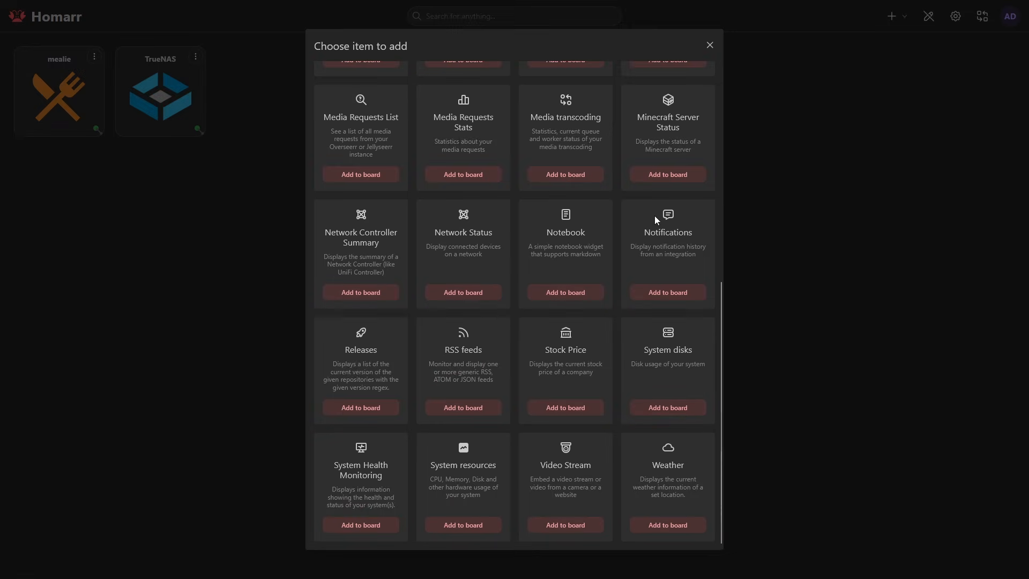
{"action": "left_click", "coordinate": [690, 414]}
{"action": "left_click", "coordinate": [296, 56]}
{"action": "left_click", "coordinate": [343, 77]}
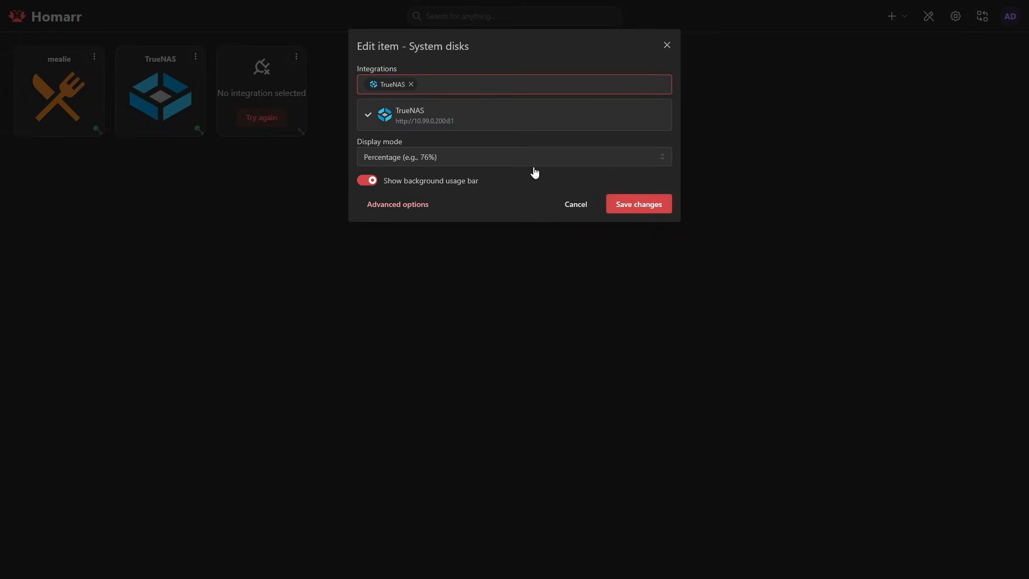
{"action": "left_click", "coordinate": [638, 204]}
{"action": "left_click_drag", "start_coordinate": [301, 131], "coordinate": [484, 168]}
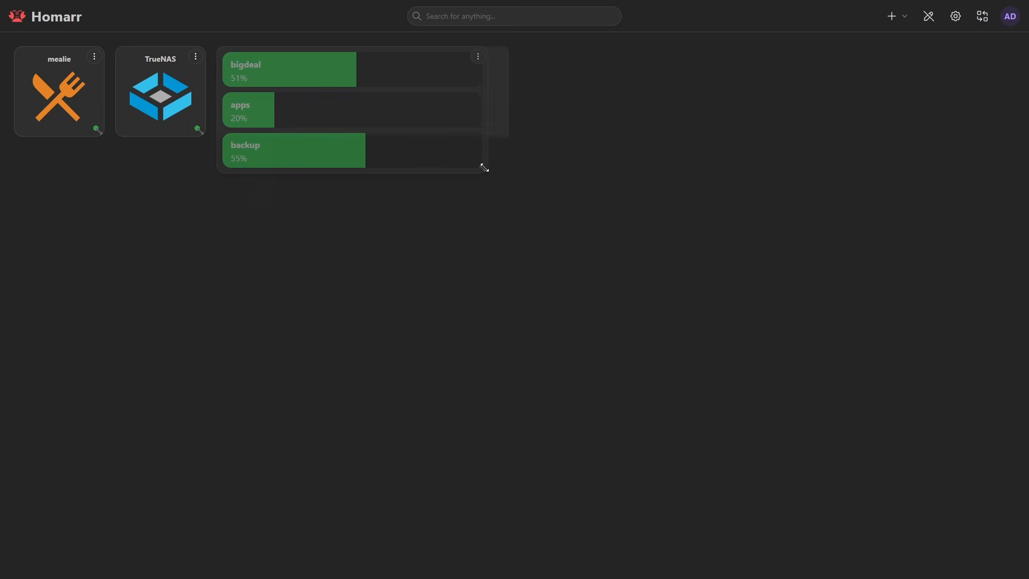
Add a System Health Monitoring widget using the TrueNAS integration, save it and resize it beside the disks widget
{"action": "left_click", "coordinate": [890, 16]}
{"action": "left_click", "coordinate": [848, 43]}
{"action": "scroll", "coordinate": [641, 196], "scroll_direction": "down", "scroll_amount": 10}
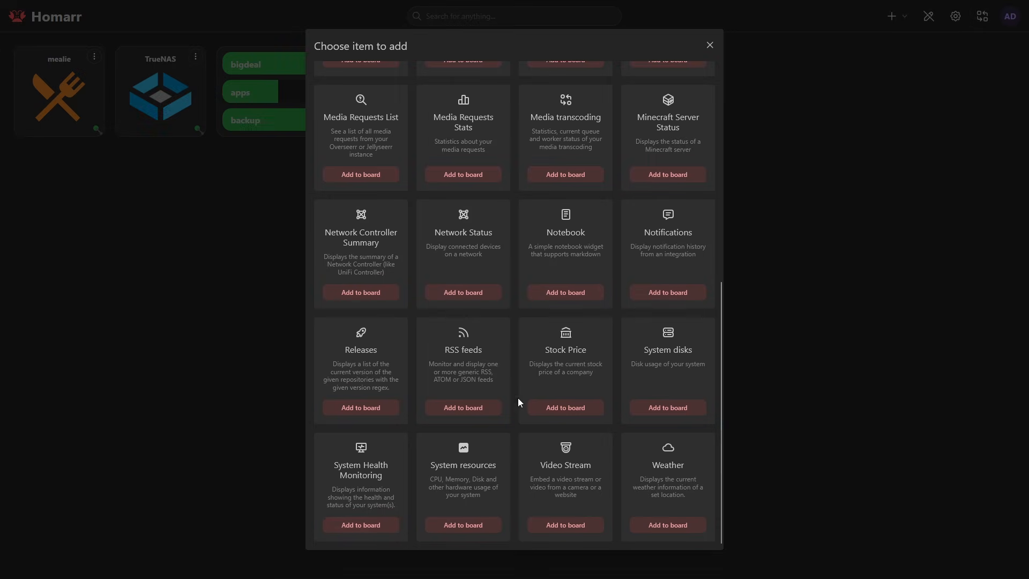
{"action": "left_click", "coordinate": [387, 523]}
{"action": "left_click", "coordinate": [599, 56]}
{"action": "left_click", "coordinate": [624, 77]}
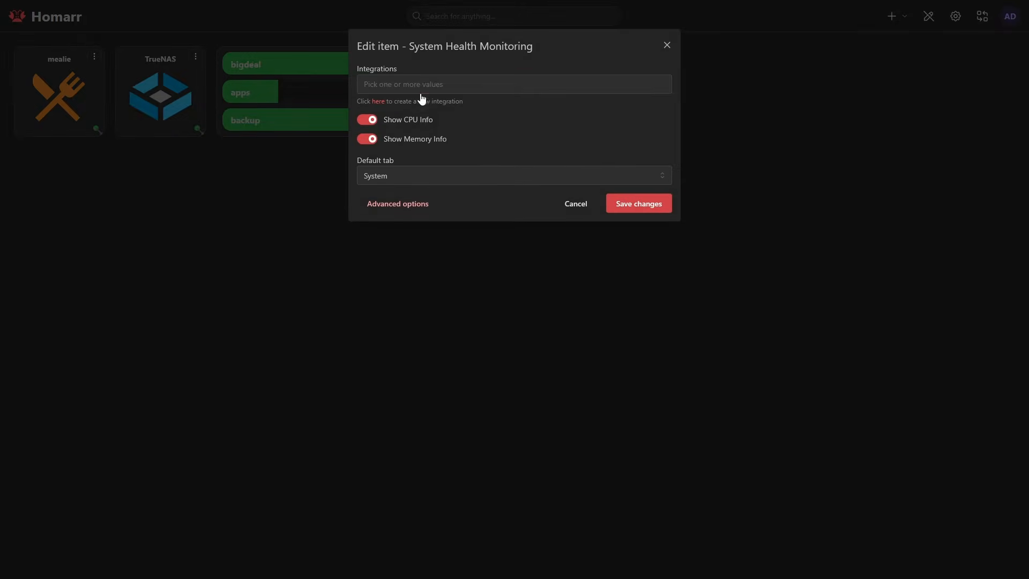
{"action": "left_click", "coordinate": [421, 85]}
{"action": "left_click", "coordinate": [397, 113]}
{"action": "left_click", "coordinate": [639, 245]}
{"action": "mouse_move", "coordinate": [607, 133]}
{"action": "left_mouse_down"}
{"action": "mouse_move", "coordinate": [747, 252]}
{"action": "mouse_move", "coordinate": [839, 246]}
{"action": "left_mouse_up"}
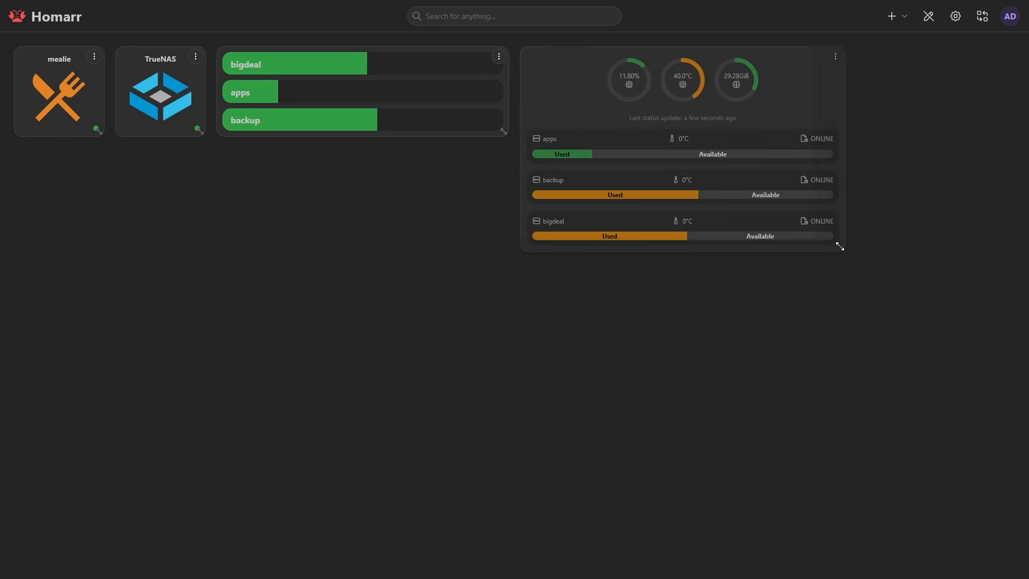
{"action": "left_click_drag", "start_coordinate": [805, 328], "coordinate": [800, 249]}
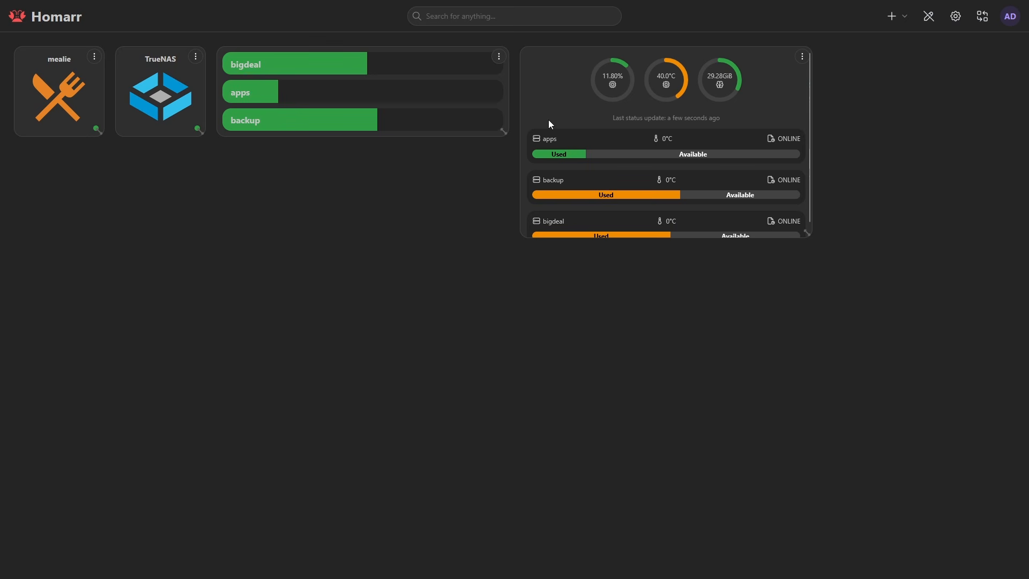
Create a new board category named TrueNAS
{"action": "left_click", "coordinate": [891, 16]}
{"action": "left_click", "coordinate": [864, 83]}
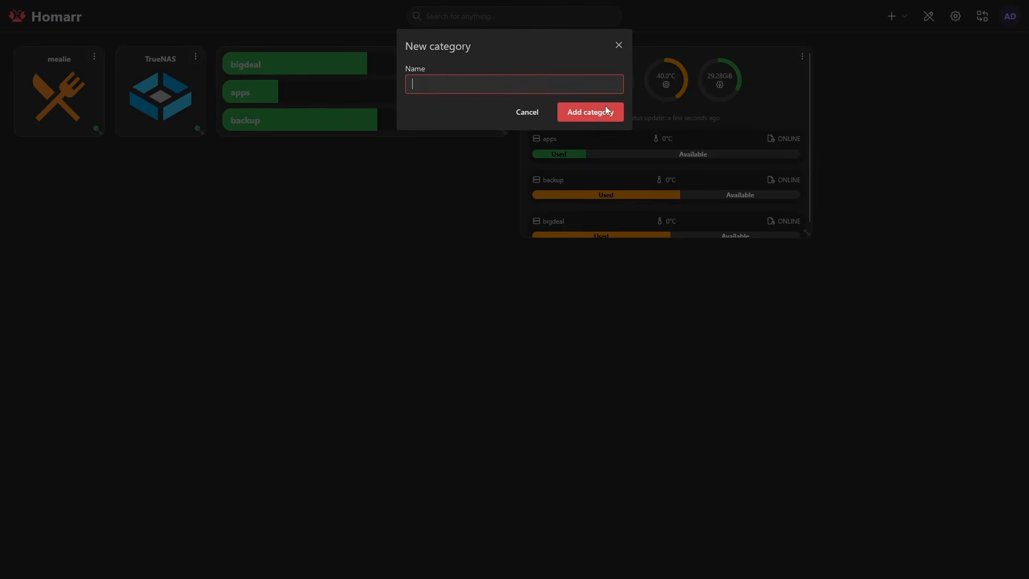
{"action": "key", "text": "Return"}
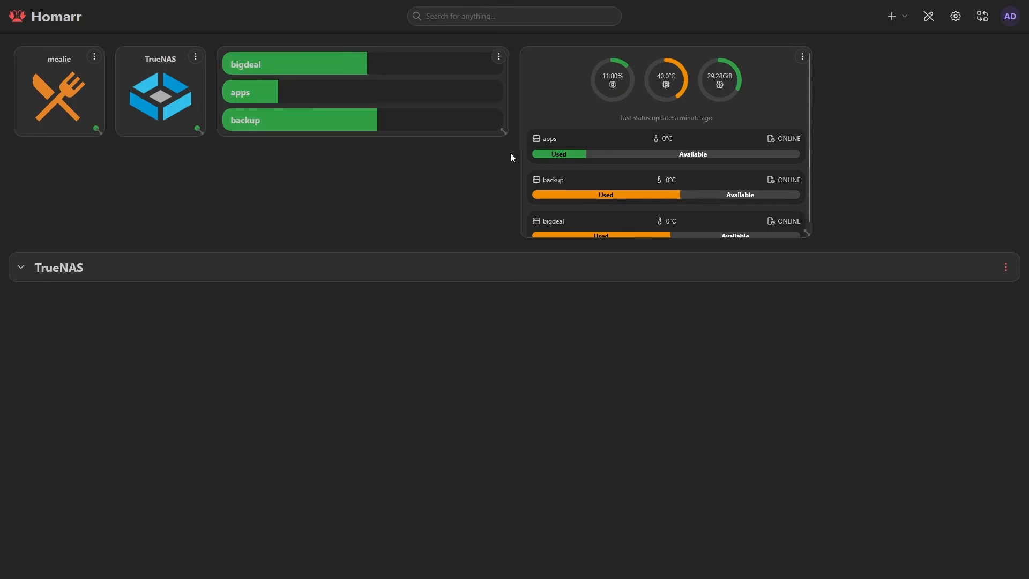
Move the TrueNAS app, disks widget and health monitoring widget into the TrueNAS category, placing the mealie app below it
{"action": "left_click", "coordinate": [21, 268]}
{"action": "left_click_drag", "start_coordinate": [159, 107], "coordinate": [43, 353]}
{"action": "left_click_drag", "start_coordinate": [295, 102], "coordinate": [200, 354]}
{"action": "left_click_drag", "start_coordinate": [670, 132], "coordinate": [552, 259]}
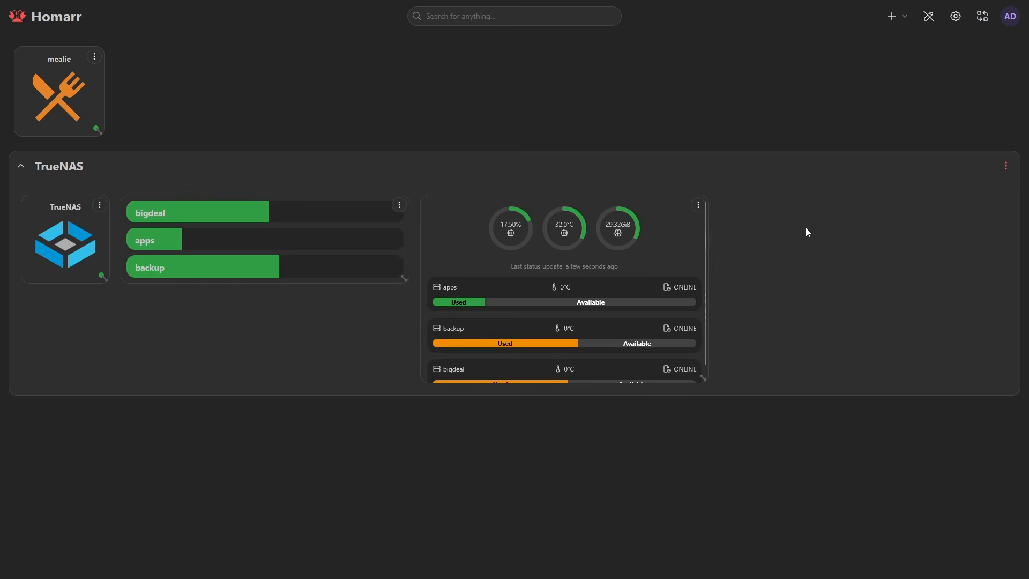
{"action": "left_click_drag", "start_coordinate": [84, 111], "coordinate": [94, 455]}
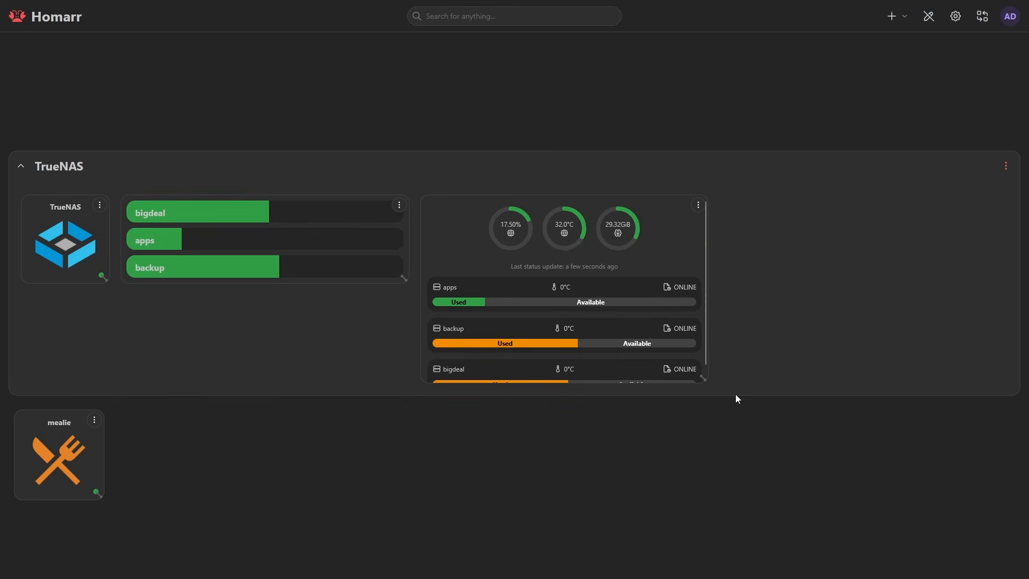
Rearrange the disks widget beneath the TrueNAS app and enlarge the health monitoring widget vertically
{"action": "left_click_drag", "start_coordinate": [344, 251], "coordinate": [370, 335]}
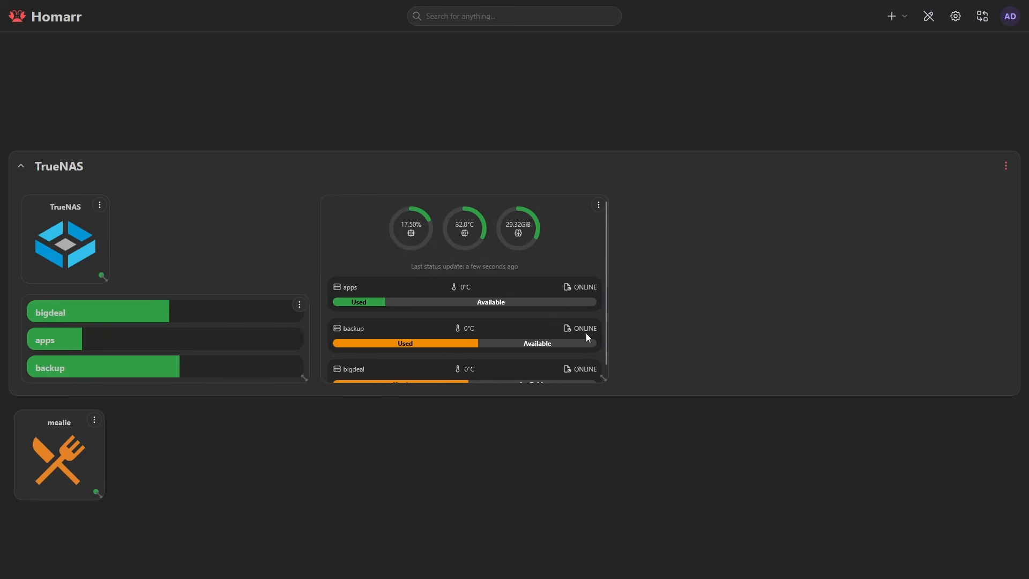
{"action": "scroll", "coordinate": [597, 330], "scroll_direction": "down", "scroll_amount": 1}
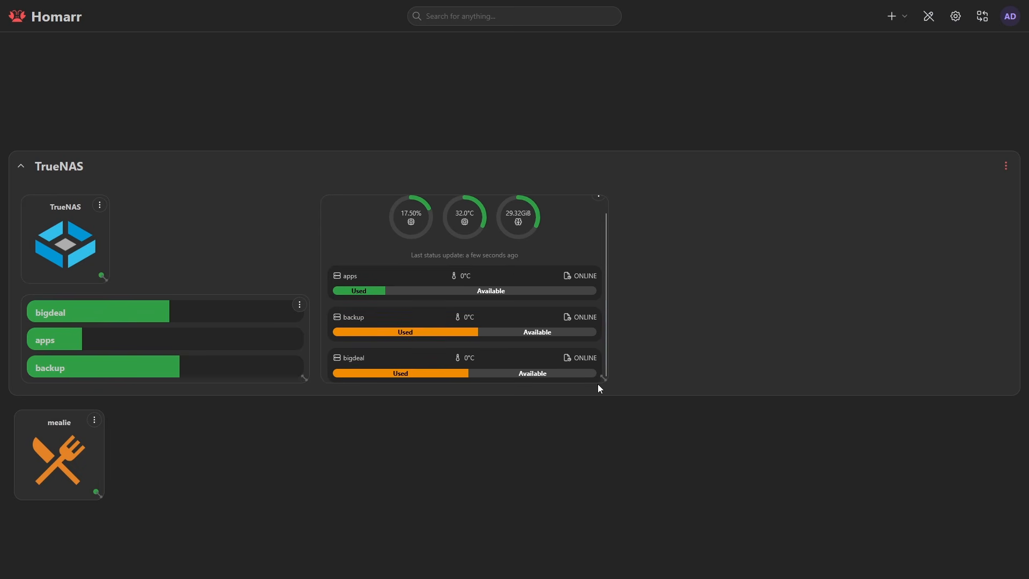
{"action": "left_click_drag", "start_coordinate": [603, 379], "coordinate": [604, 476]}
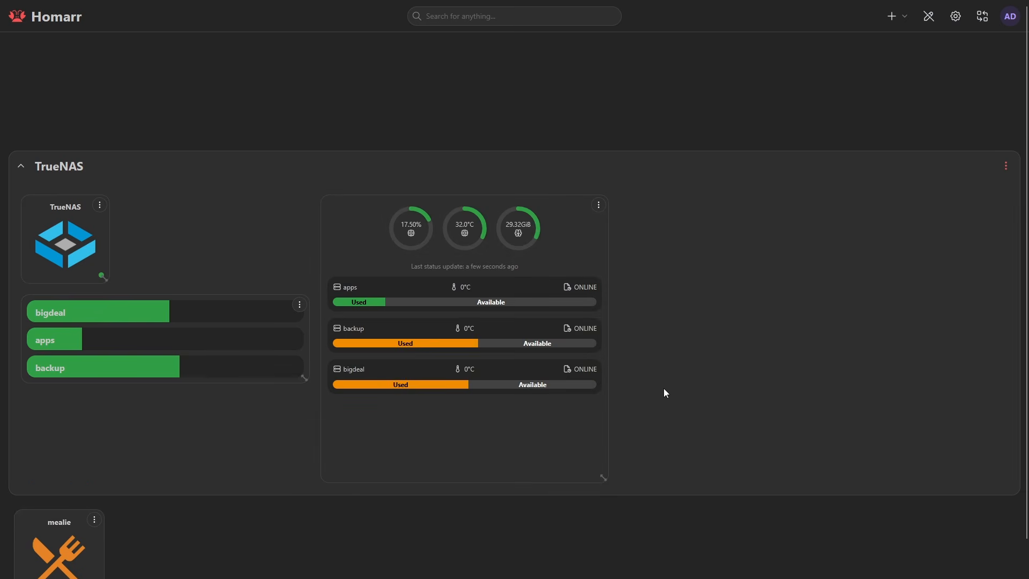
Save the board edits and collapse the TrueNAS category
{"action": "left_click", "coordinate": [930, 17]}
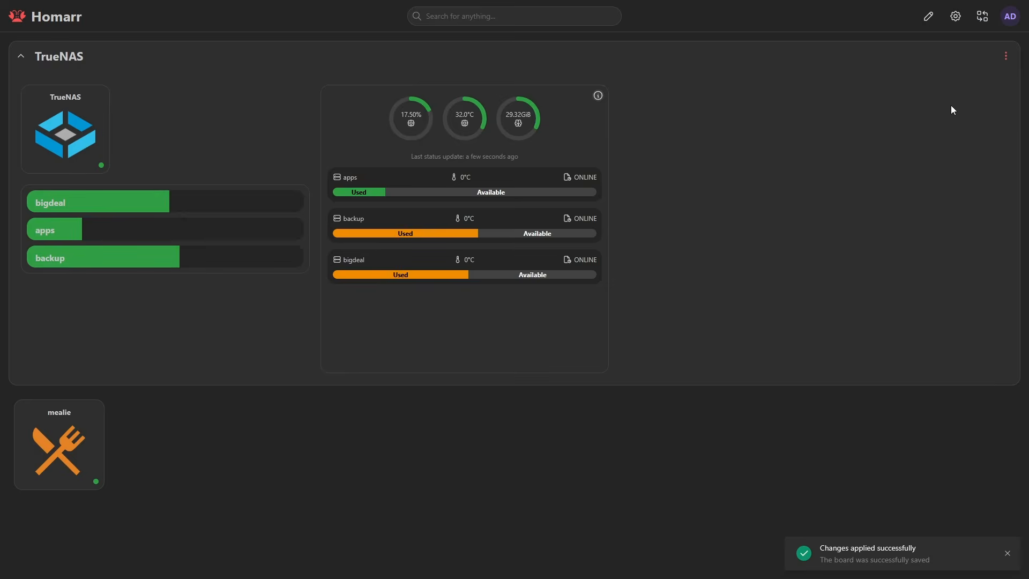
{"action": "left_click", "coordinate": [409, 50]}
{"action": "left_click", "coordinate": [1008, 20]}
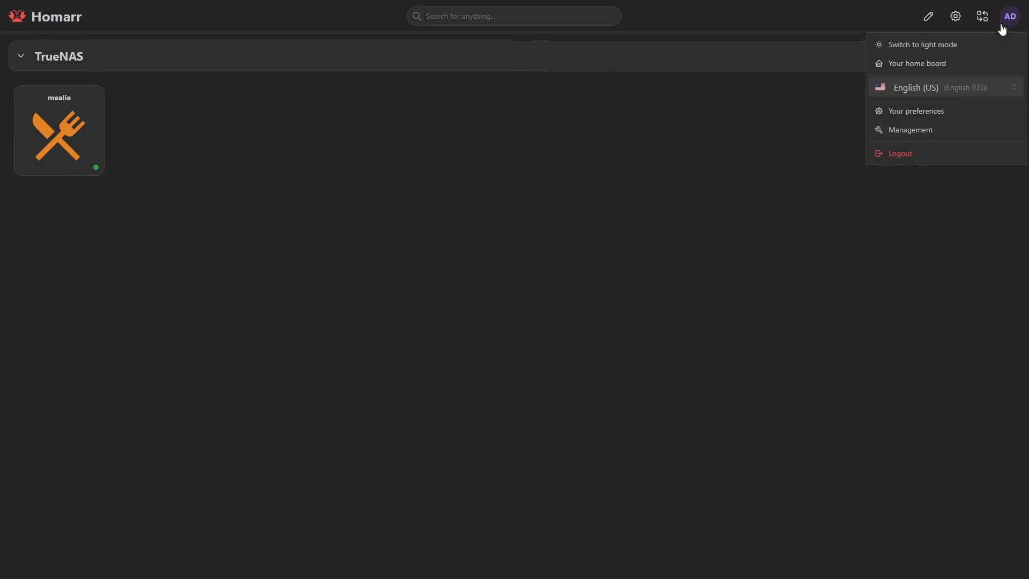
{"action": "left_click", "coordinate": [932, 128]}
{"action": "left_click", "coordinate": [69, 124]}
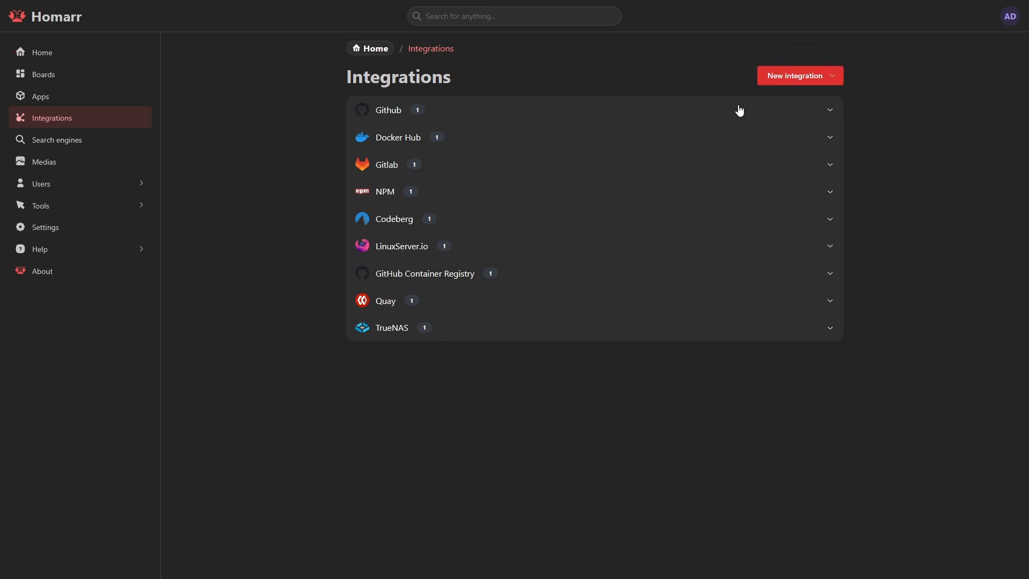
{"action": "left_click", "coordinate": [771, 74]}
{"action": "scroll", "coordinate": [751, 177], "scroll_direction": "down", "scroll_amount": 2}
{"action": "left_click", "coordinate": [758, 209]}
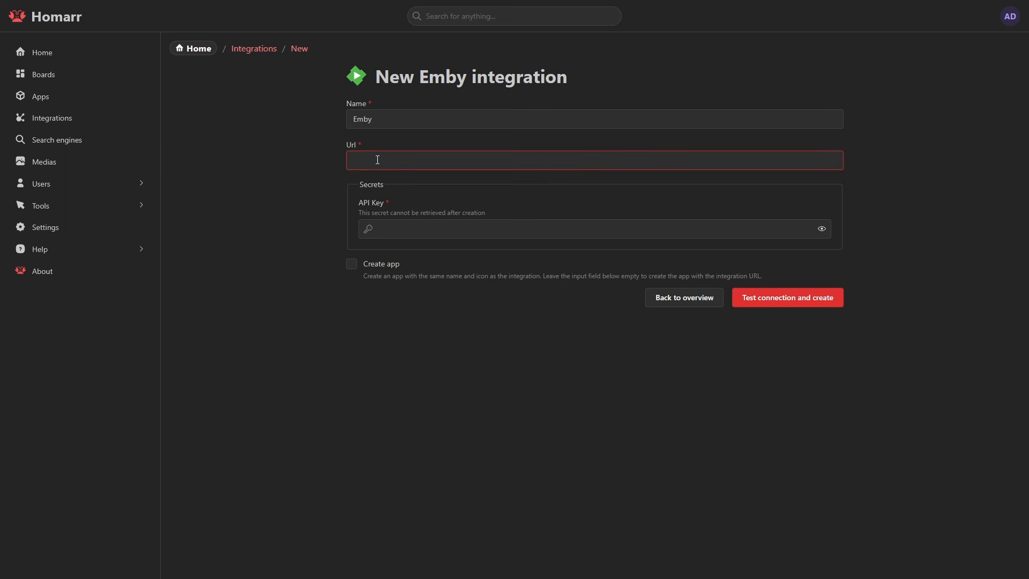
{"action": "type", "text": "10.99.0"}
{"action": "type", "text": "://"}
{"action": "key", "text": "End"}
{"action": "left_click", "coordinate": [450, 228]}
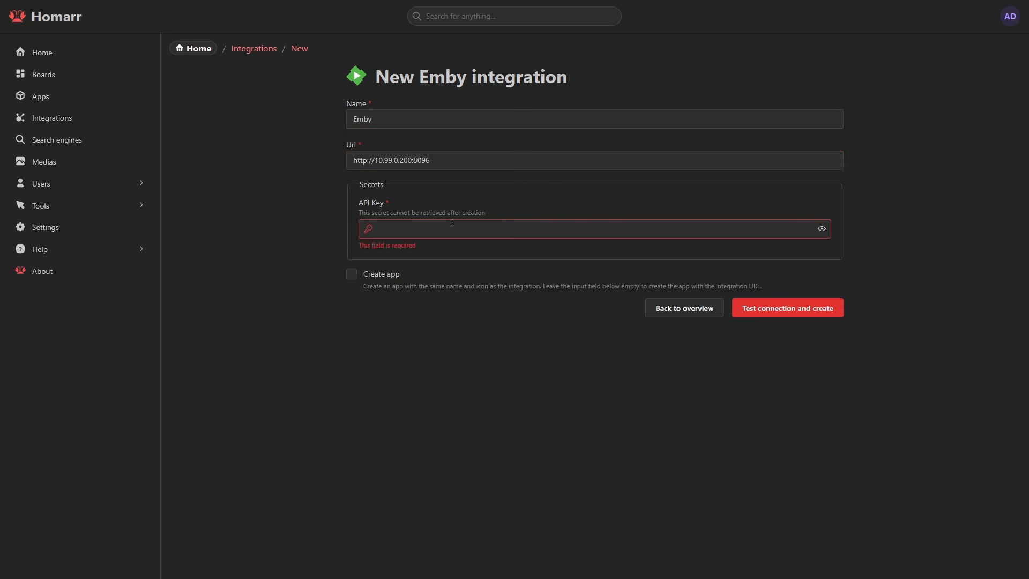
{"action": "key", "text": "ctrl+v"}
{"action": "left_click", "coordinate": [352, 264]}
{"action": "left_click", "coordinate": [785, 400]}
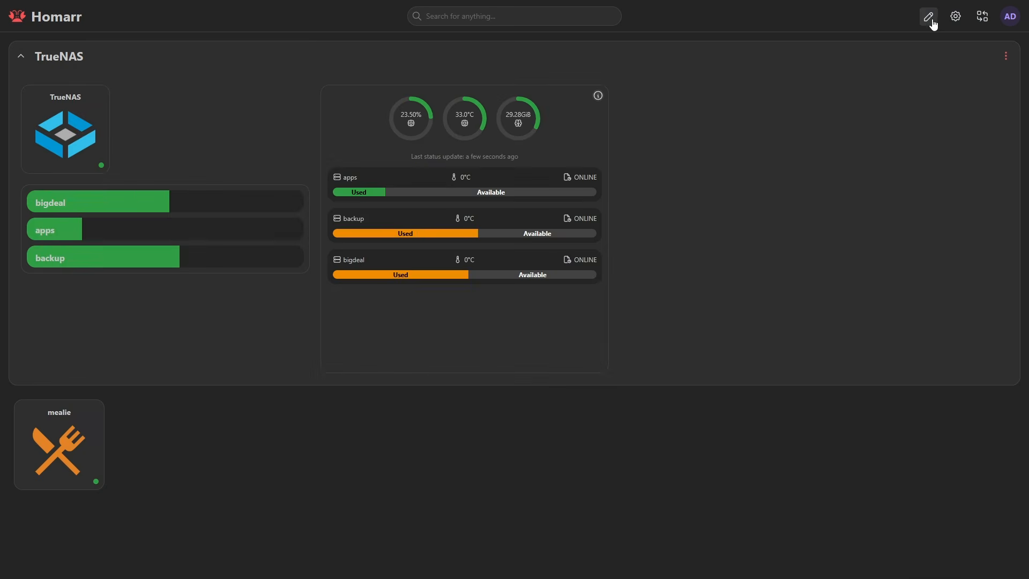
Return to board editing and add the Emby app tile to the board
{"action": "left_click", "coordinate": [929, 16]}
{"action": "left_click", "coordinate": [892, 16]}
{"action": "left_click", "coordinate": [885, 63]}
{"action": "left_click", "coordinate": [472, 158]}
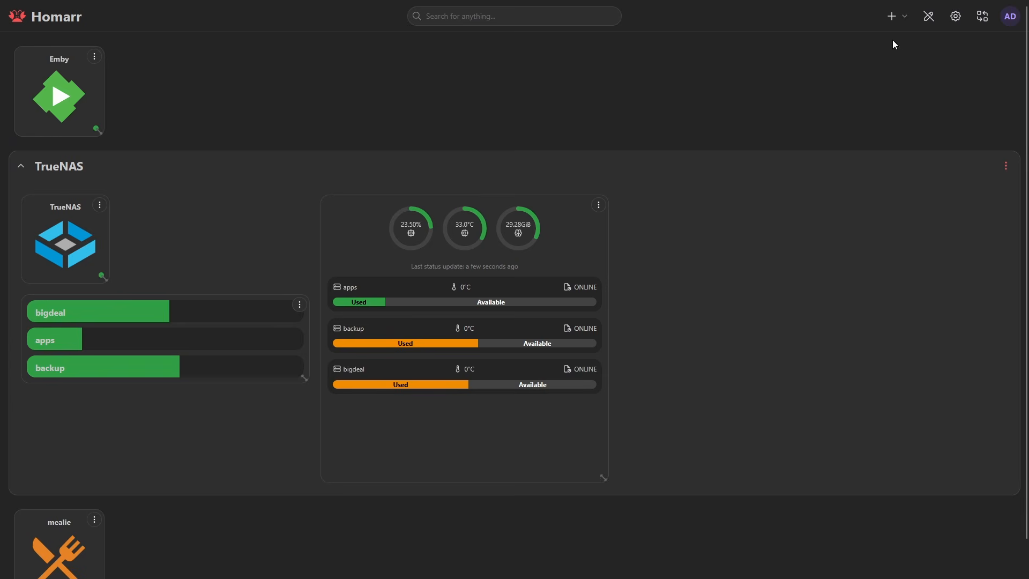
Add a Current media server streams widget linked to the Emby integration, save it and enlarge it
{"action": "left_click", "coordinate": [893, 16]}
{"action": "left_click", "coordinate": [872, 45]}
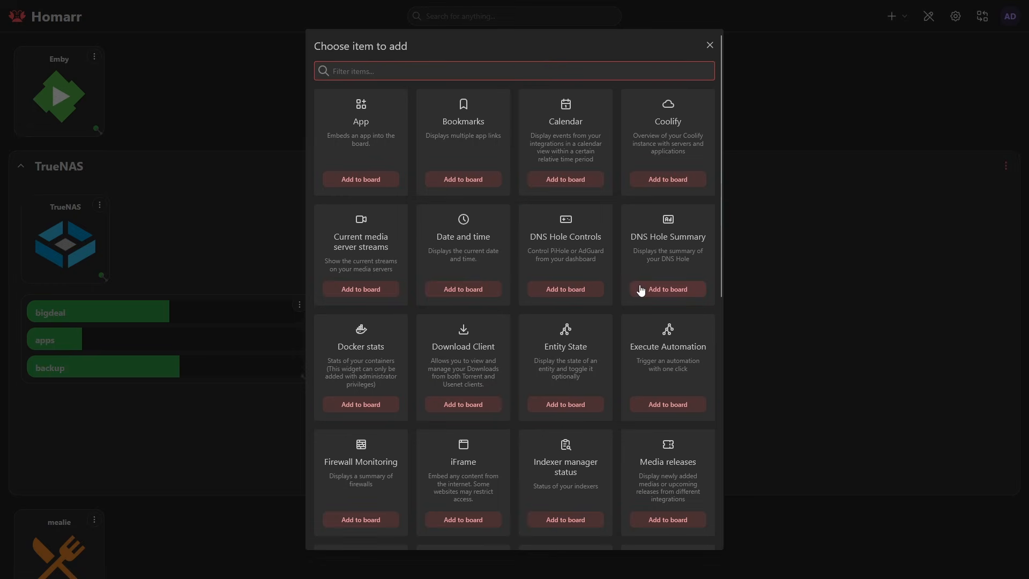
{"action": "left_click", "coordinate": [378, 285]}
{"action": "left_click", "coordinate": [196, 56]}
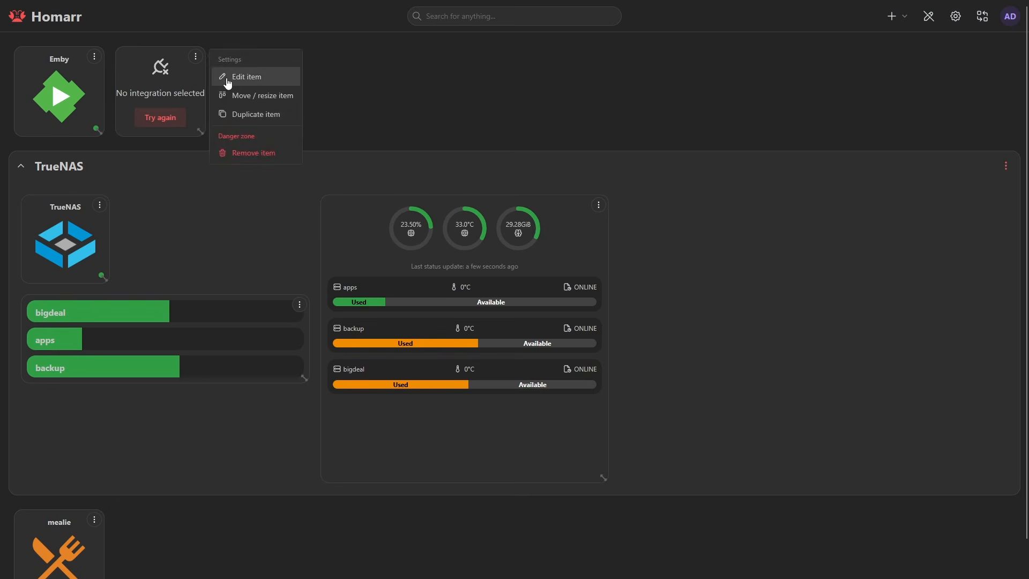
{"action": "left_click", "coordinate": [241, 76]}
{"action": "left_click", "coordinate": [429, 88]}
{"action": "left_click", "coordinate": [408, 113]}
{"action": "left_click", "coordinate": [638, 154]}
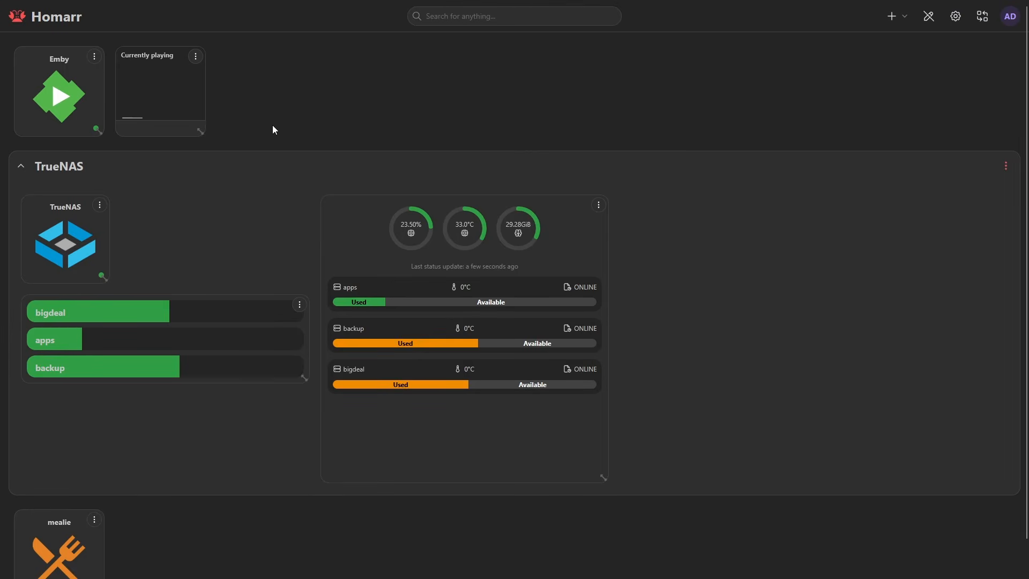
{"action": "left_click_drag", "start_coordinate": [200, 132], "coordinate": [443, 264]}
Add a Media releases widget linked to the Emby integration, save it and enlarge it
{"action": "left_click", "coordinate": [892, 16]}
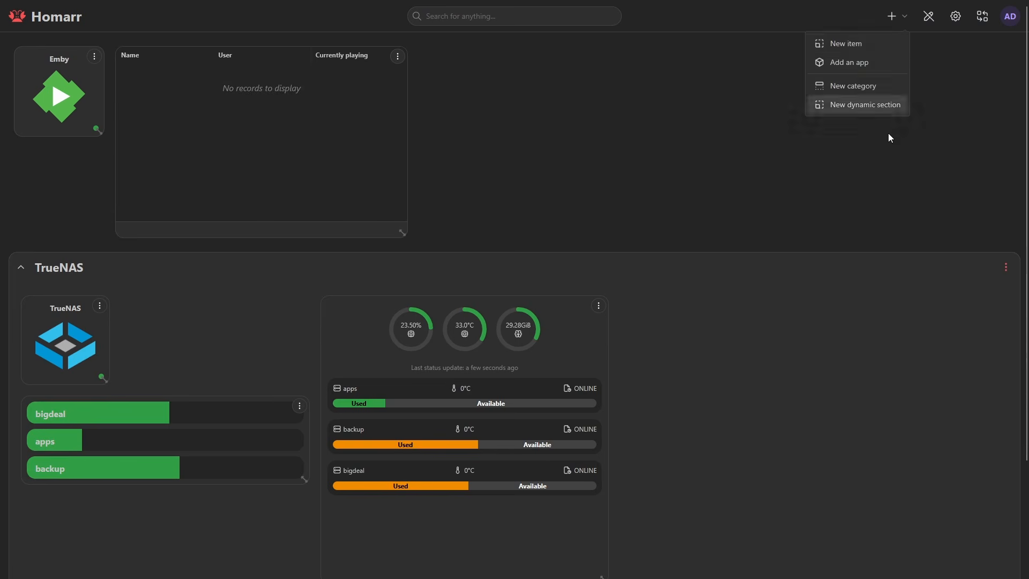
{"action": "left_click", "coordinate": [846, 43]}
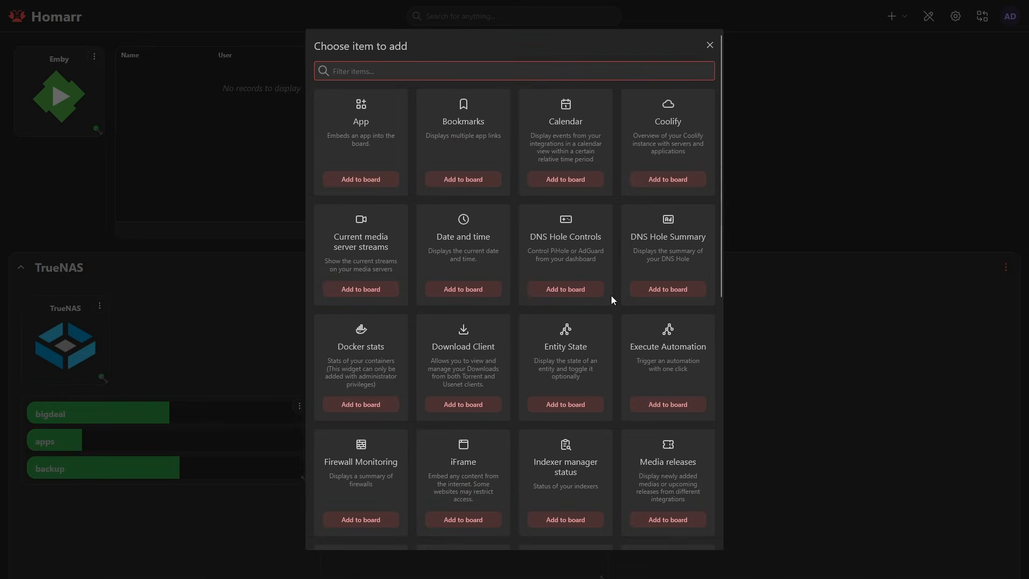
{"action": "left_click", "coordinate": [668, 519]}
{"action": "left_click", "coordinate": [497, 57]}
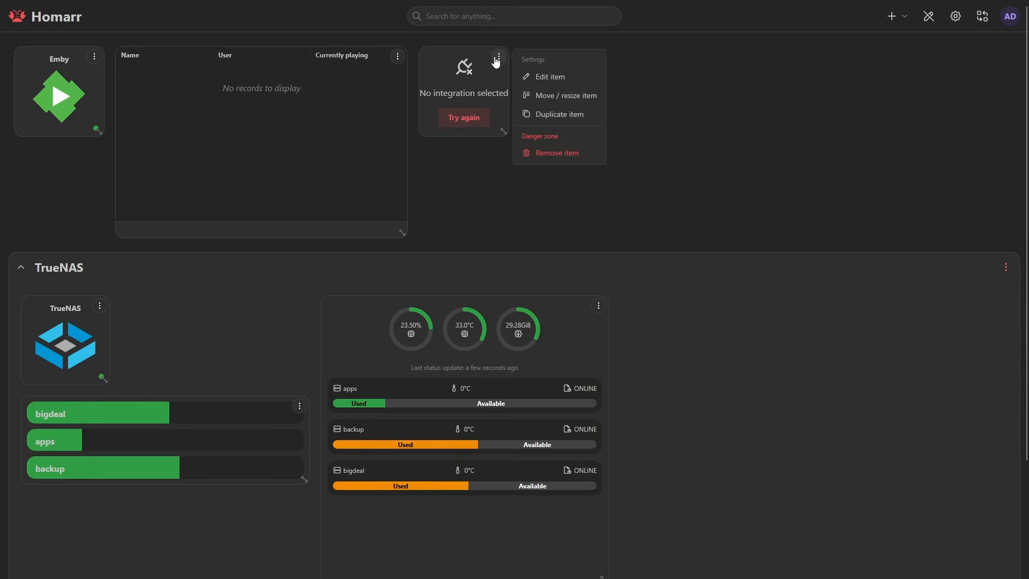
{"action": "left_click", "coordinate": [549, 76]}
{"action": "left_click", "coordinate": [421, 85]}
{"action": "left_click", "coordinate": [399, 110]}
{"action": "left_click", "coordinate": [638, 219]}
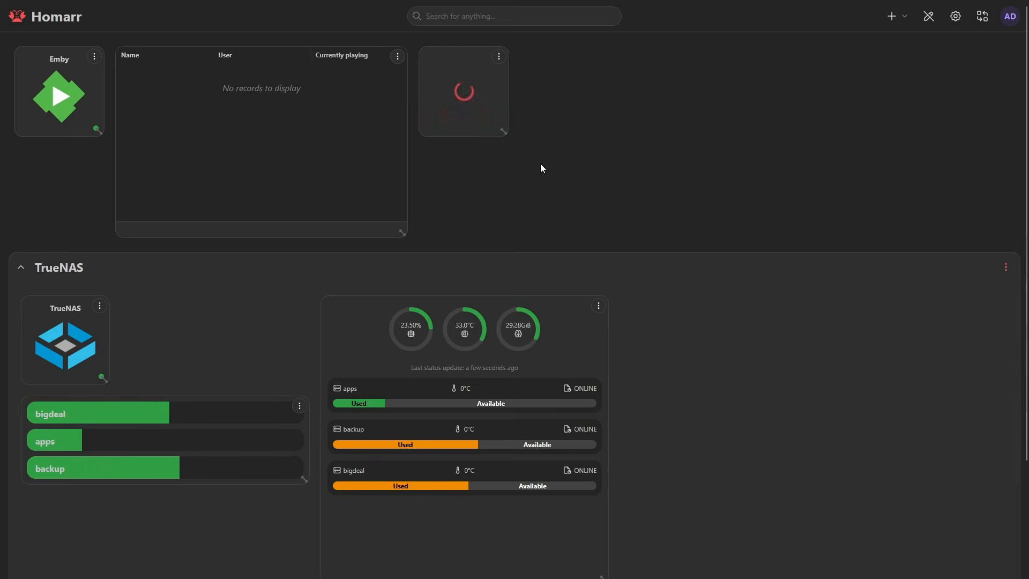
{"action": "left_click_drag", "start_coordinate": [506, 134], "coordinate": [708, 337]}
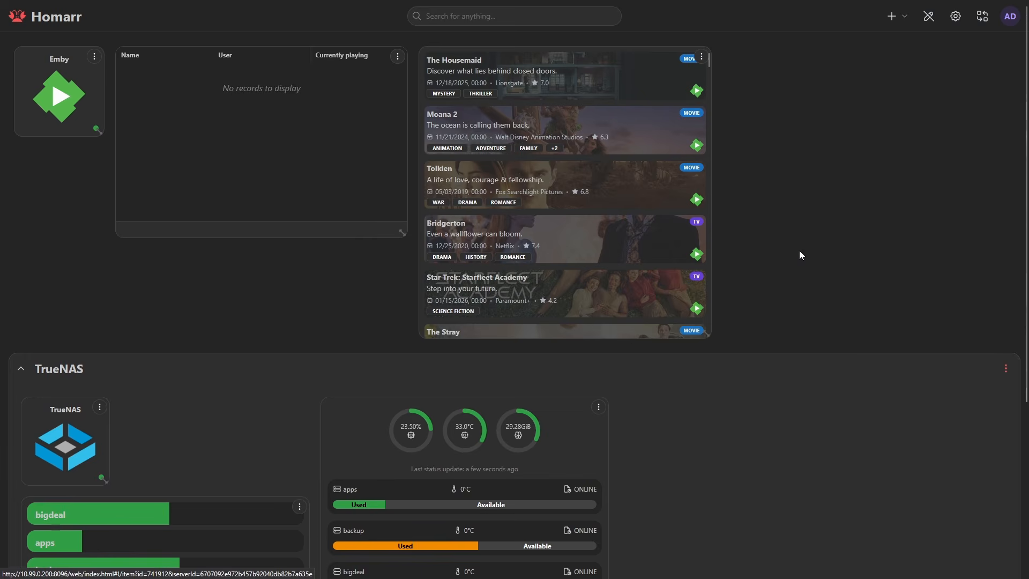